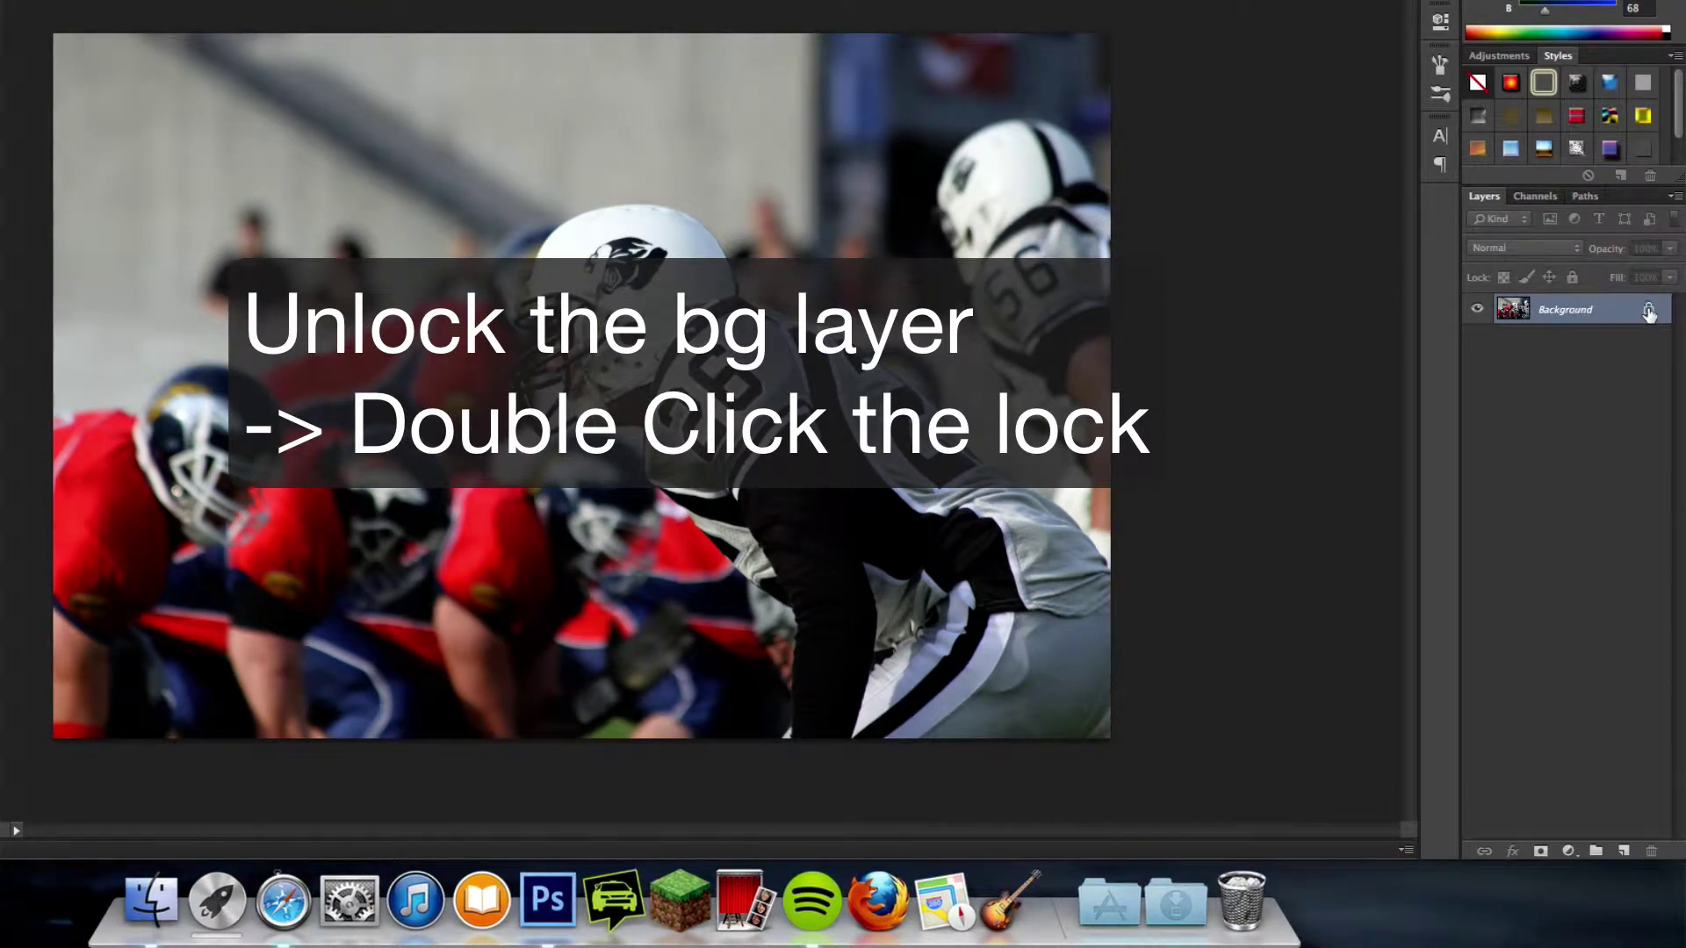
# Convert the locked Background into Layer 0 and duplicate it as Layer 0 copy
pyautogui.doubleClick(1649, 311)
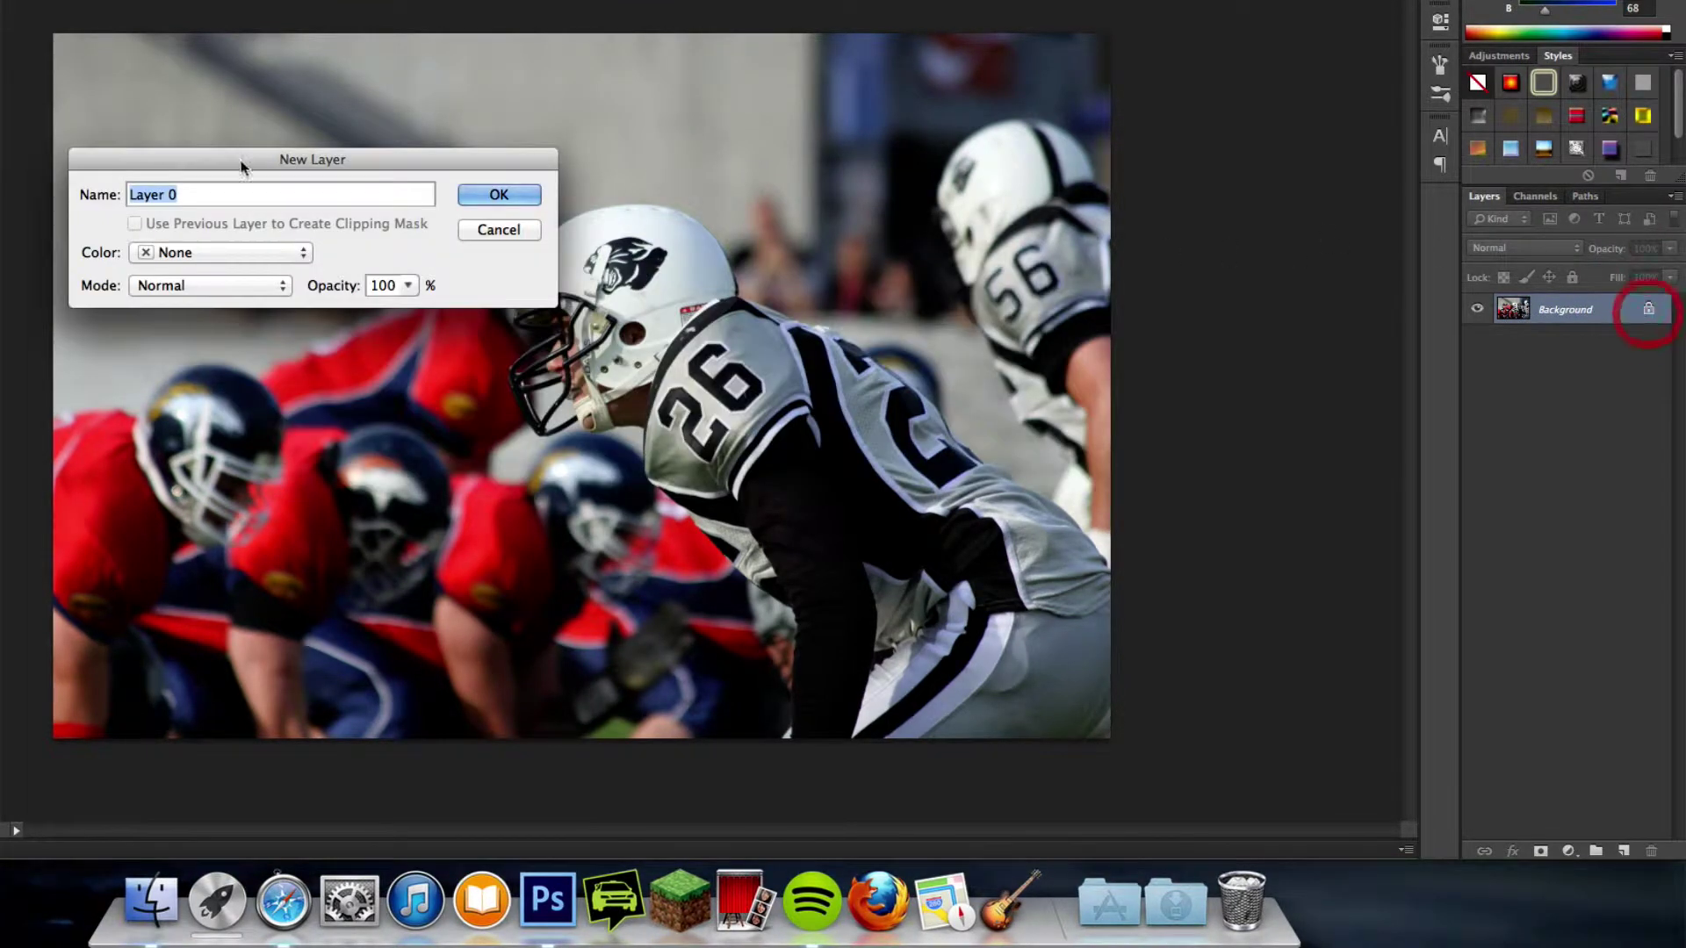
pyautogui.click(480, 190)
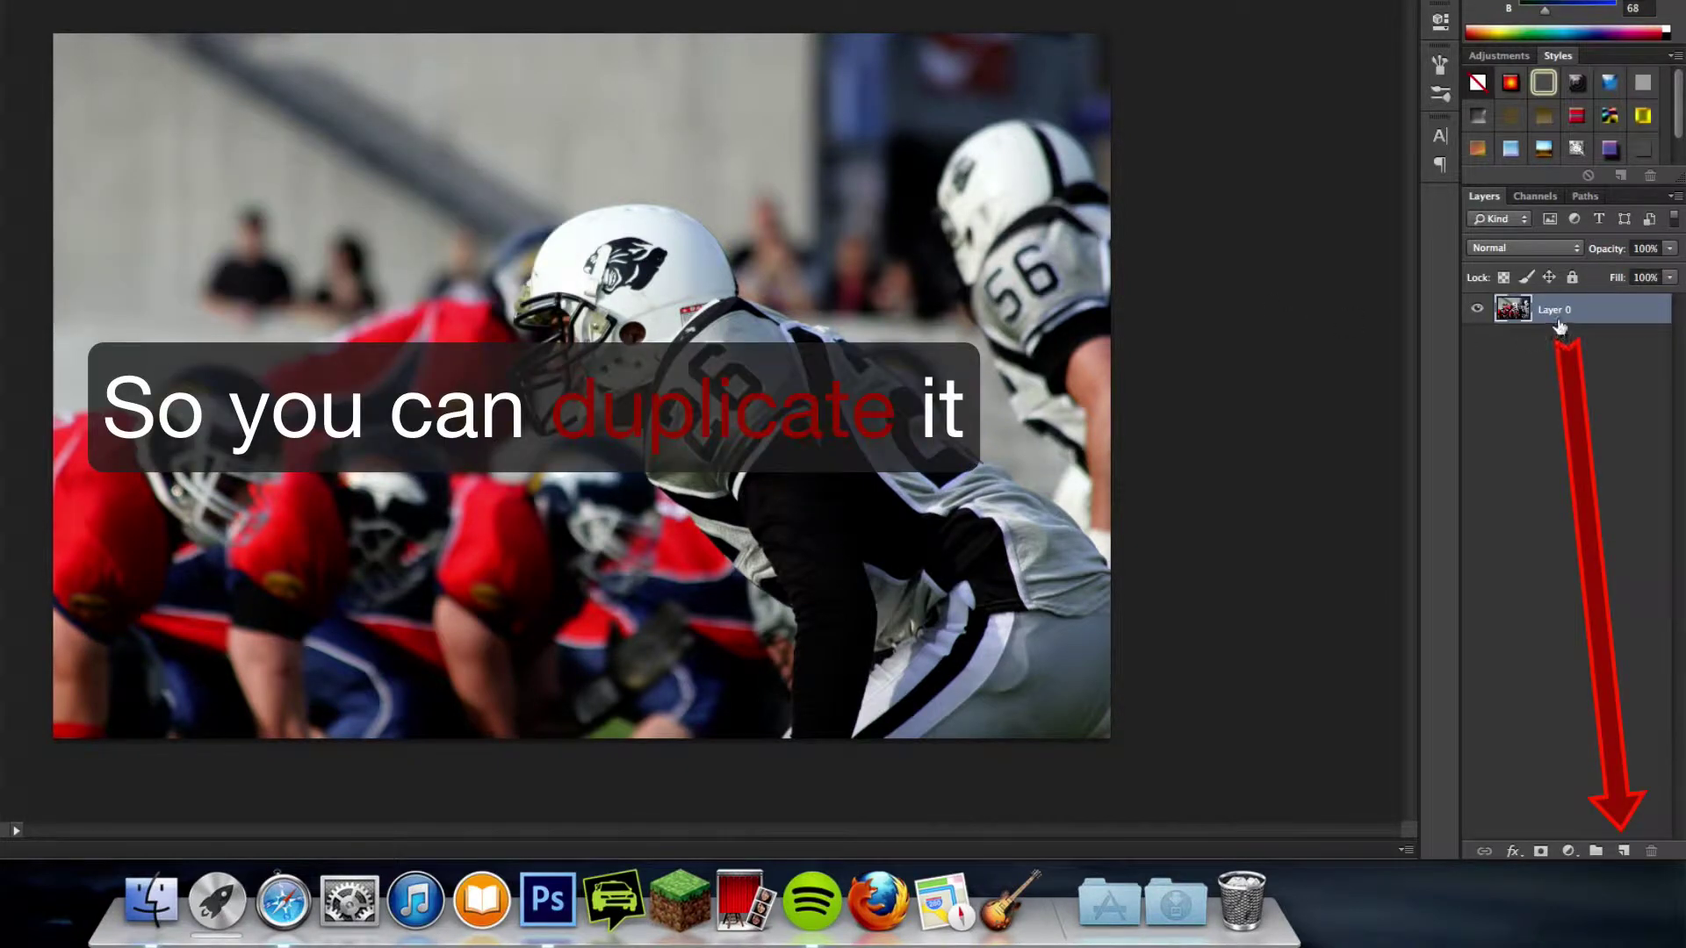
pyautogui.moveTo(1561, 317); pyautogui.dragTo(1634, 850)
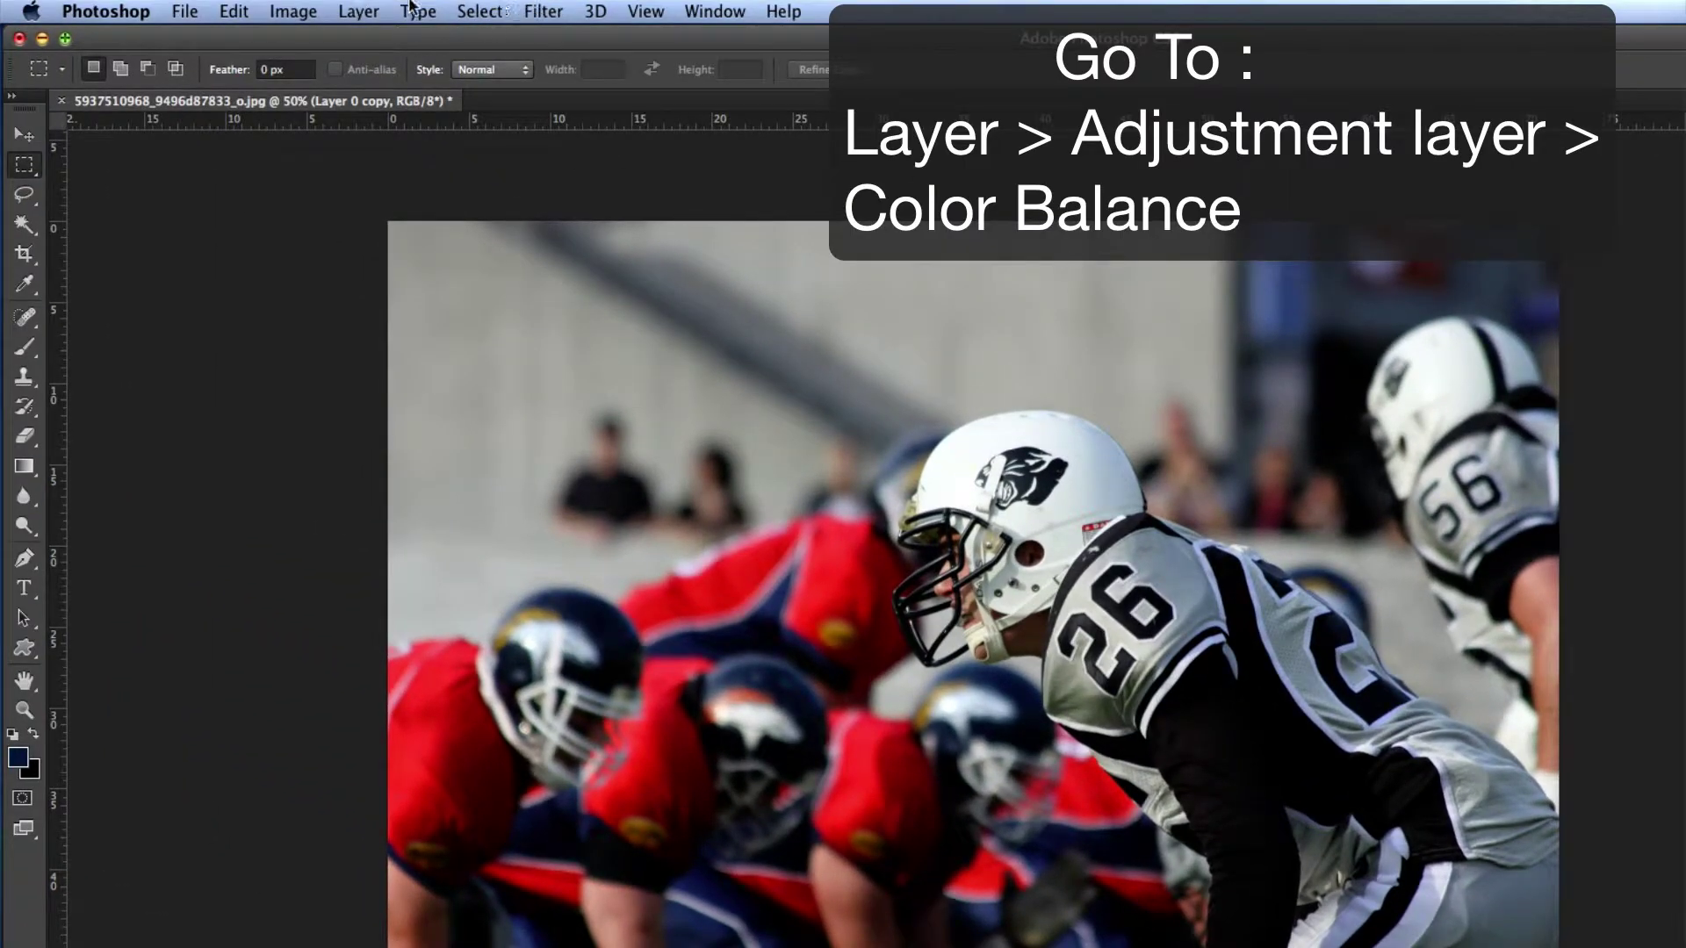
# Add a Color Balance 1 adjustment layer with shadows shifted toward blue at +32
pyautogui.click(373, 11)
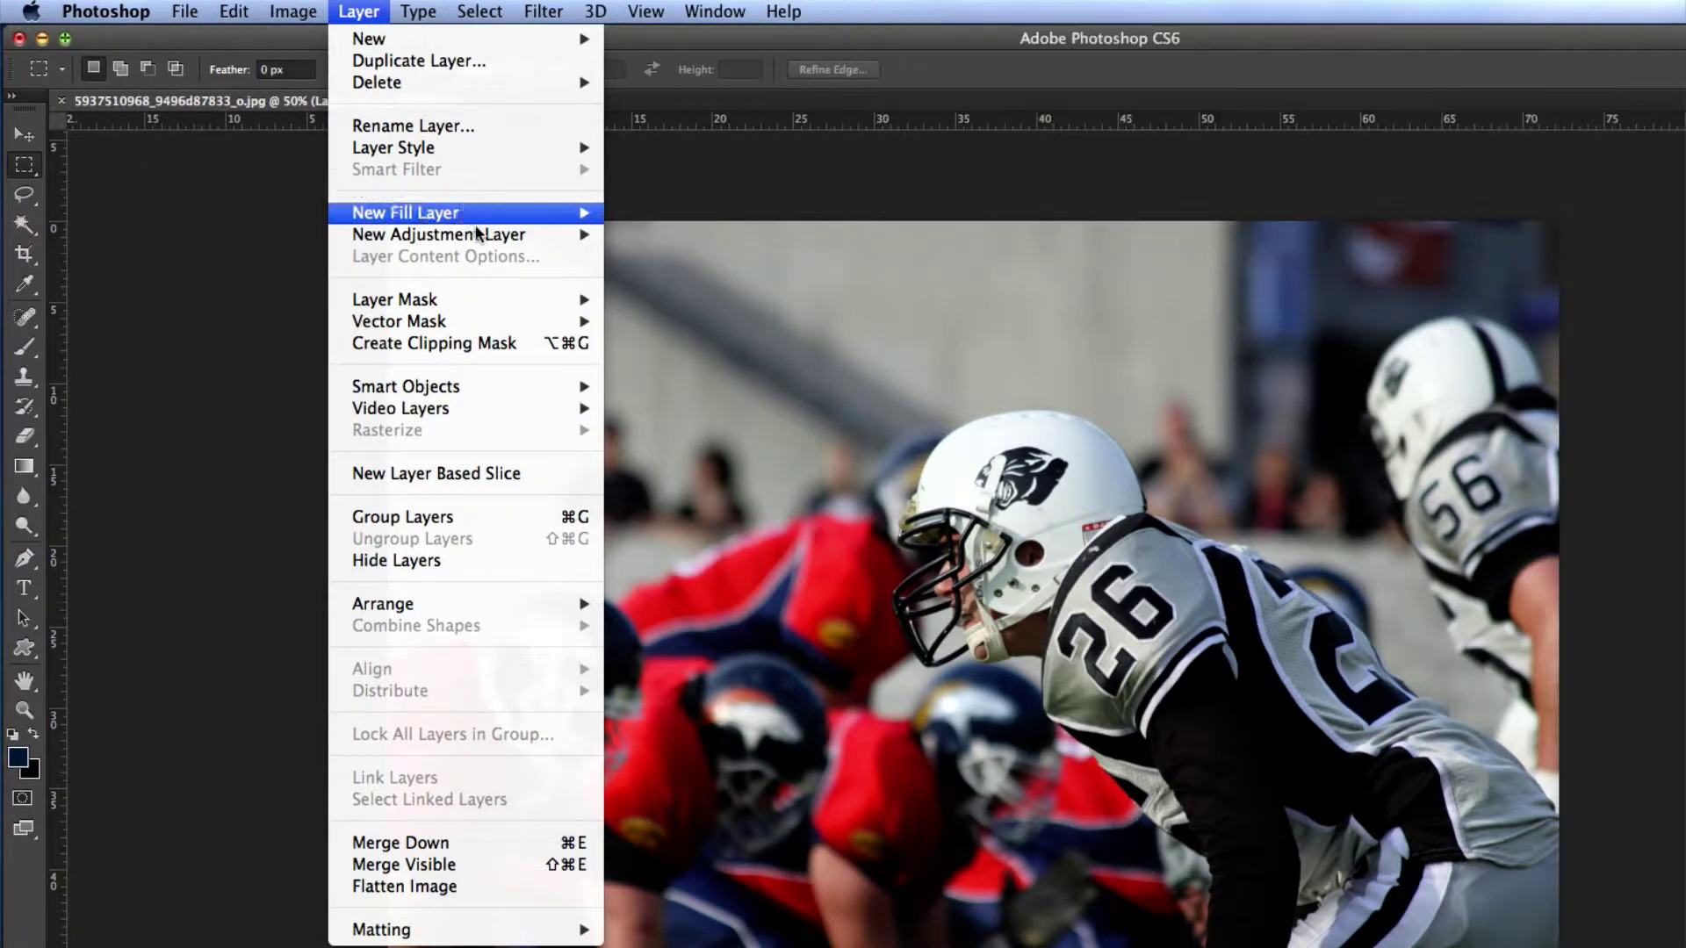
pyautogui.moveTo(439, 235)
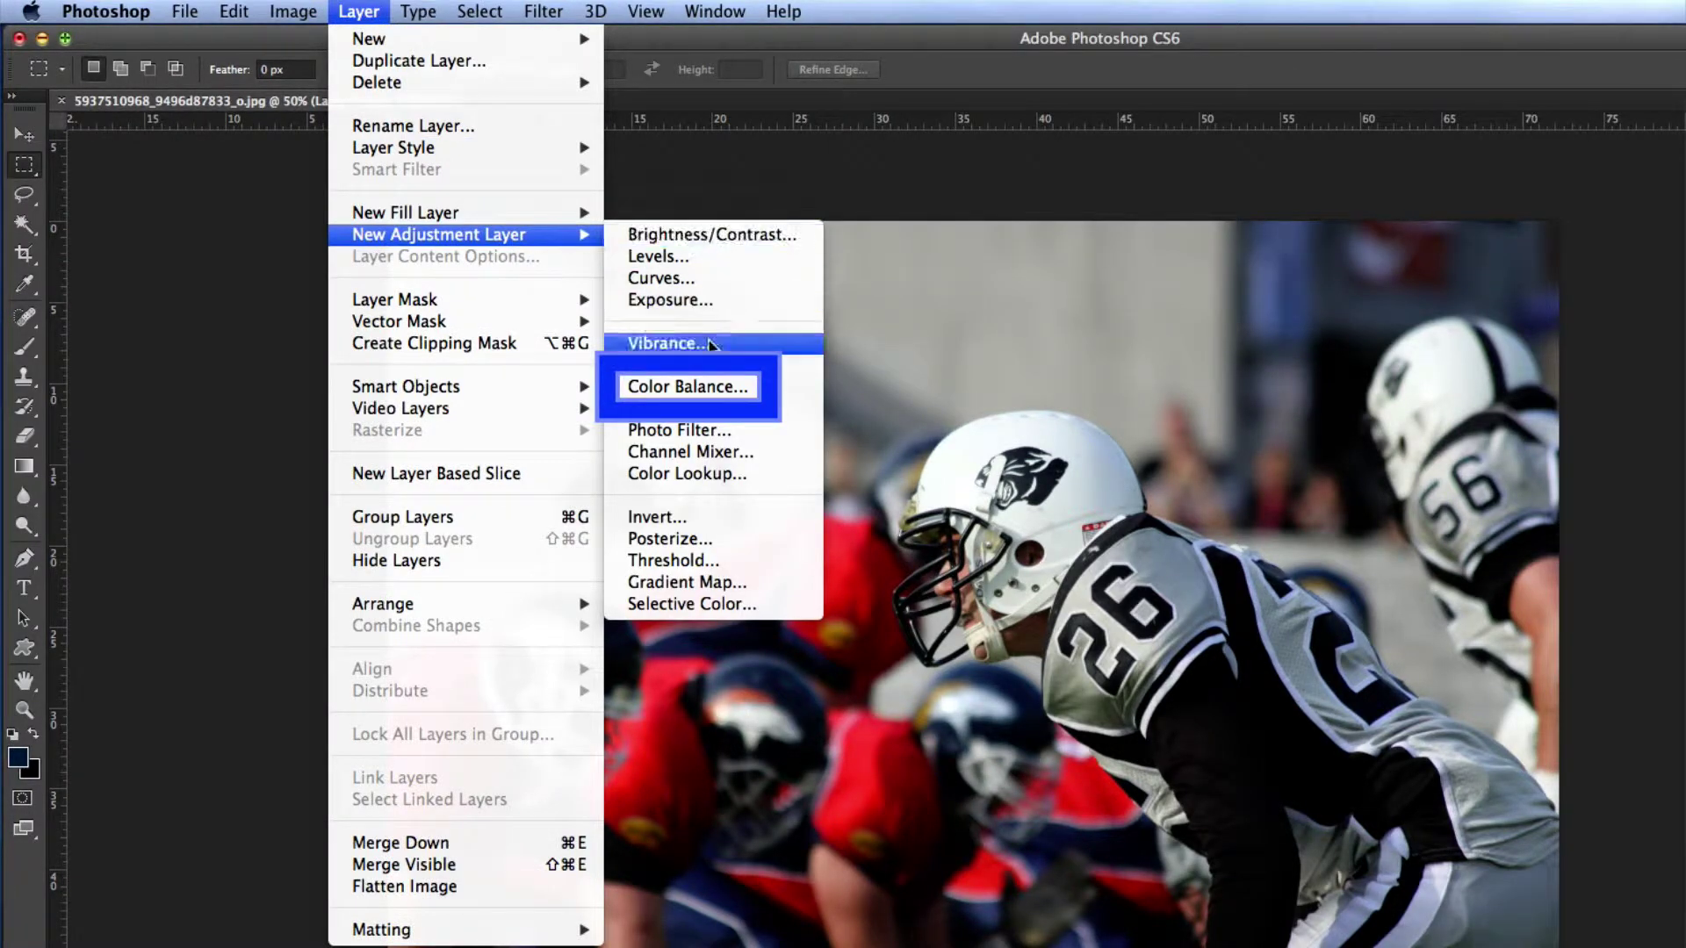
pyautogui.click(724, 386)
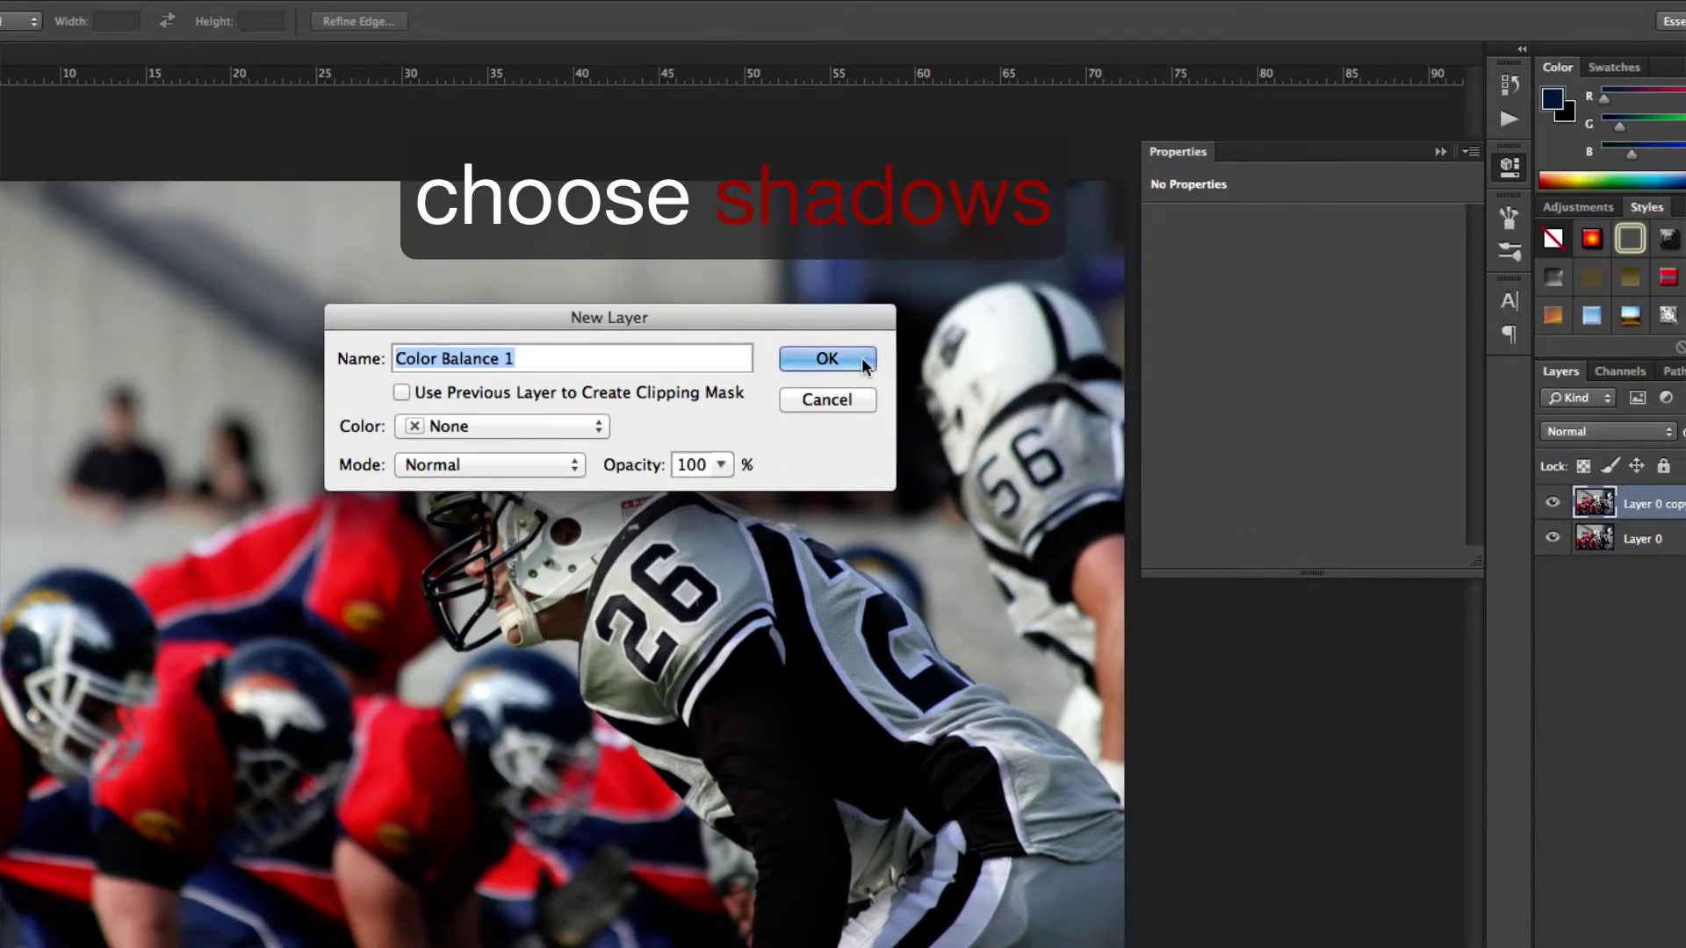
pyautogui.click(882, 400)
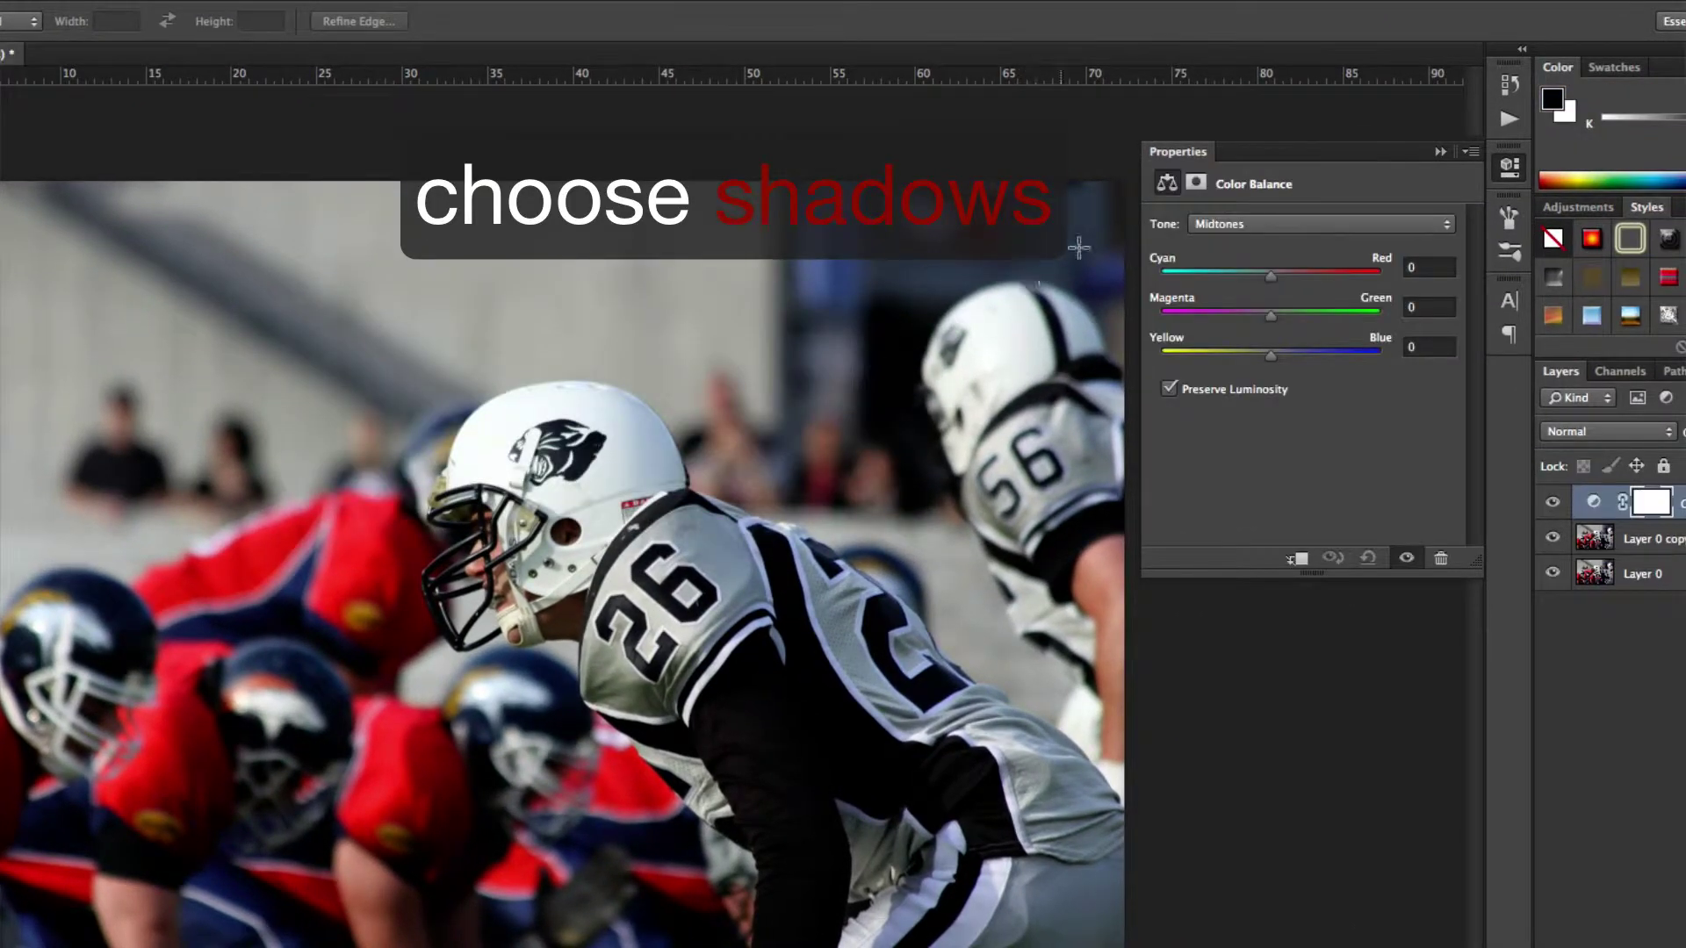
pyautogui.click(1220, 223)
pyautogui.click(1219, 207)
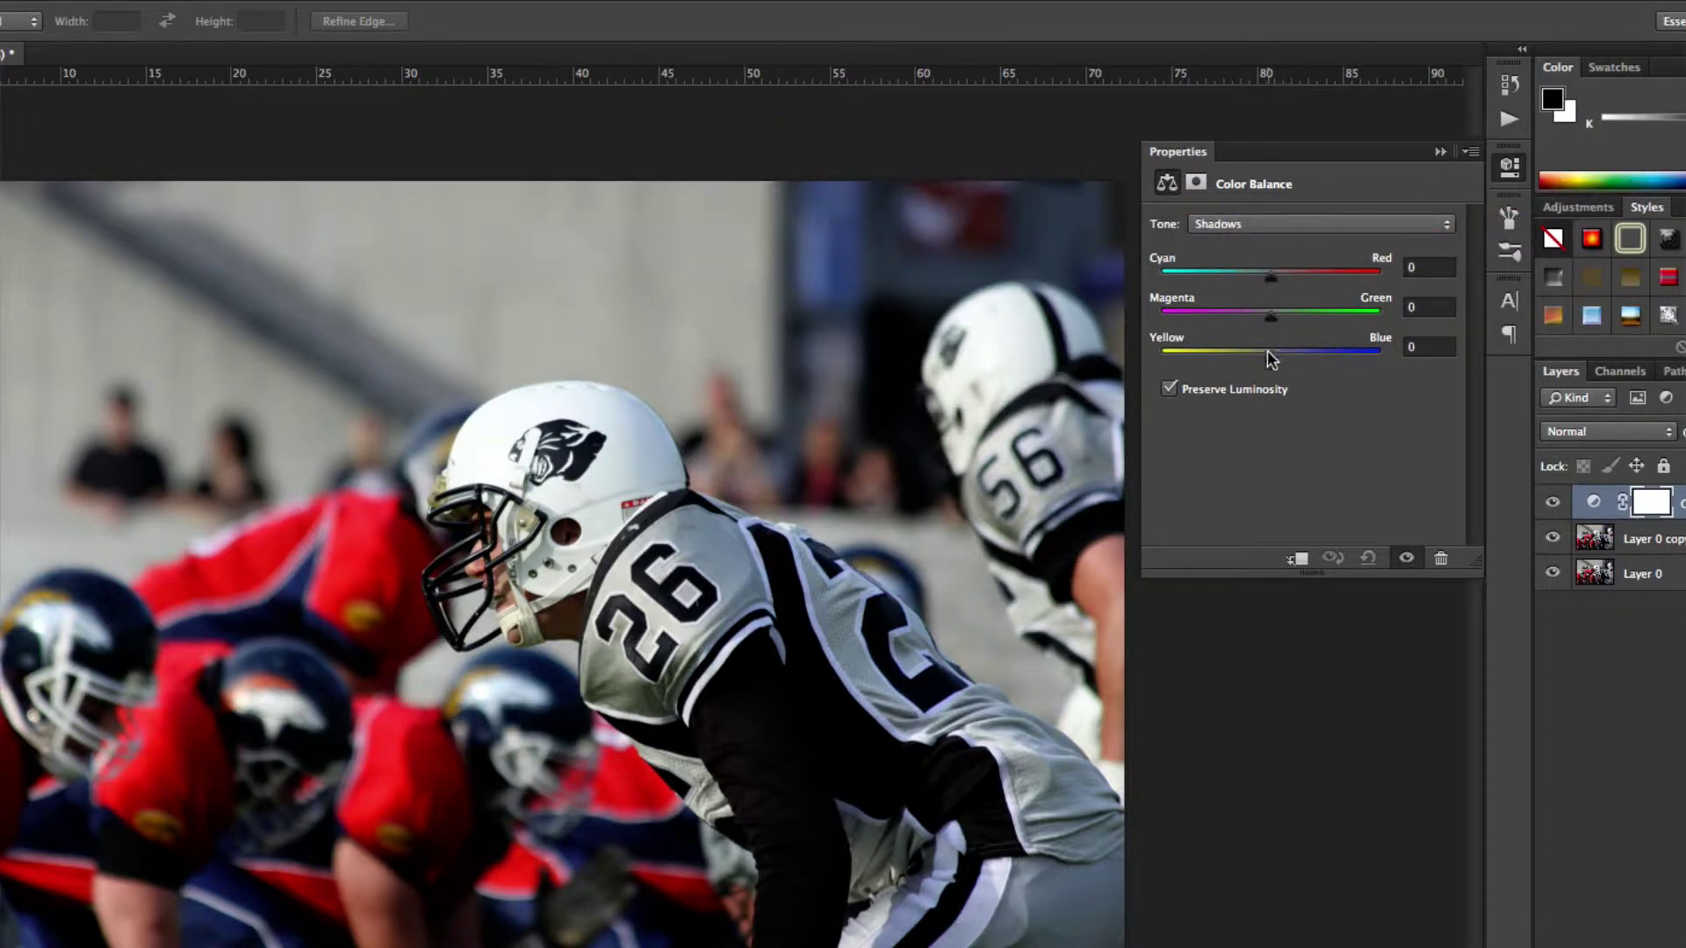
pyautogui.moveTo(1268, 352); pyautogui.dragTo(1306, 355)
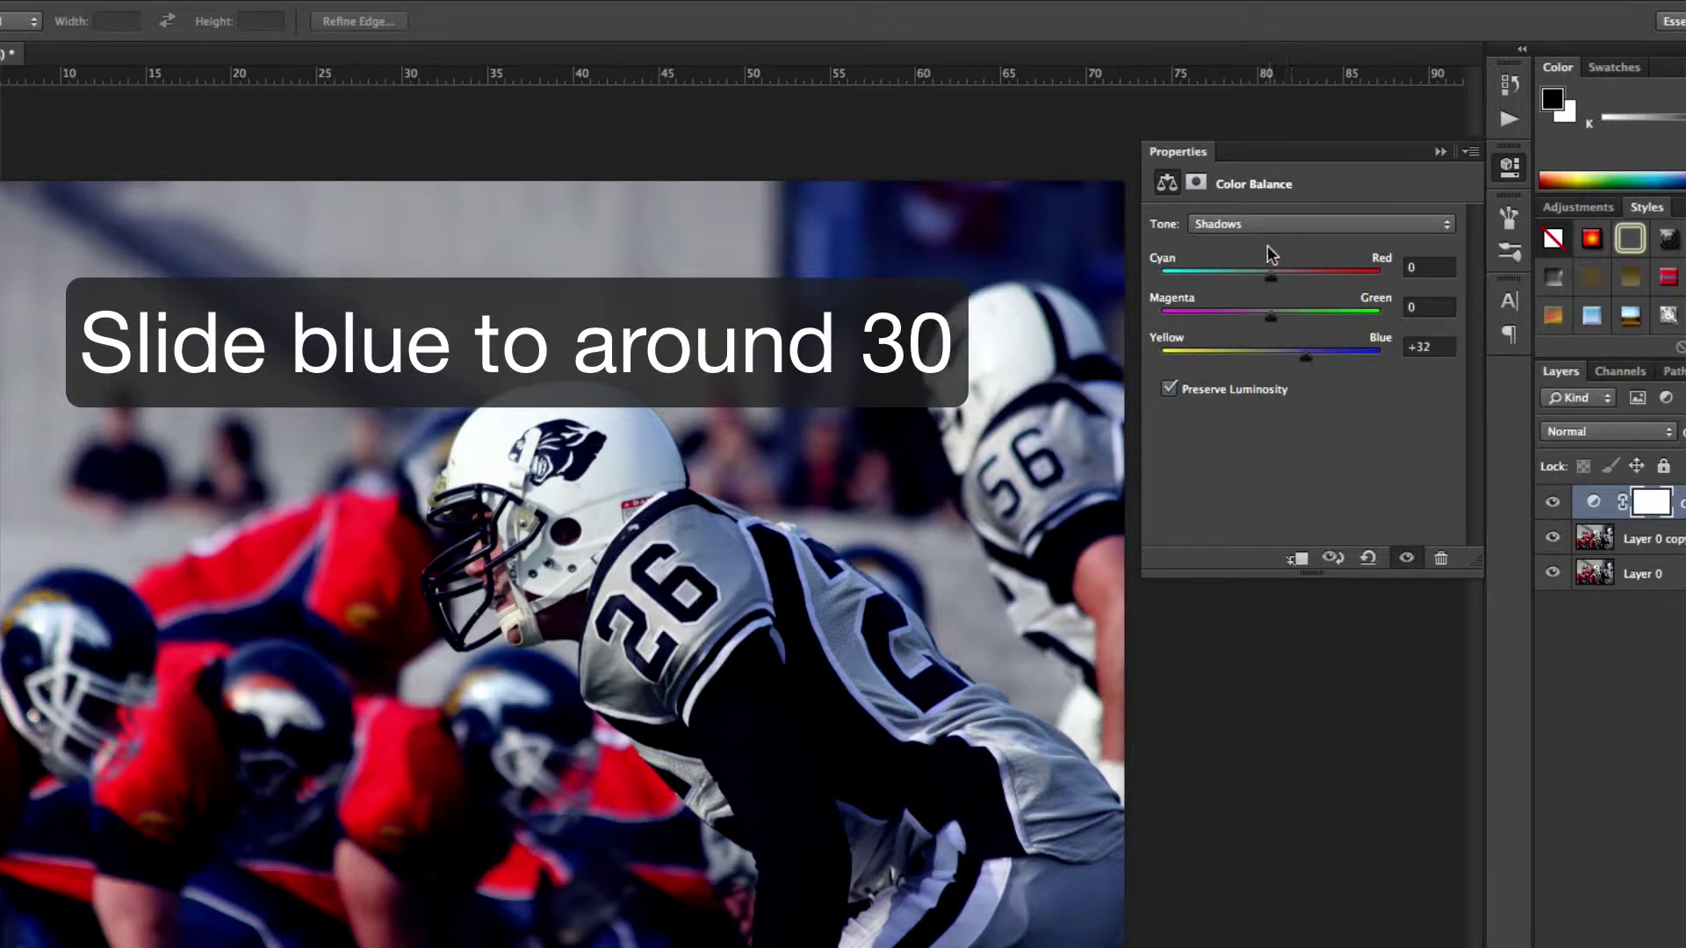
pyautogui.click(1264, 223)
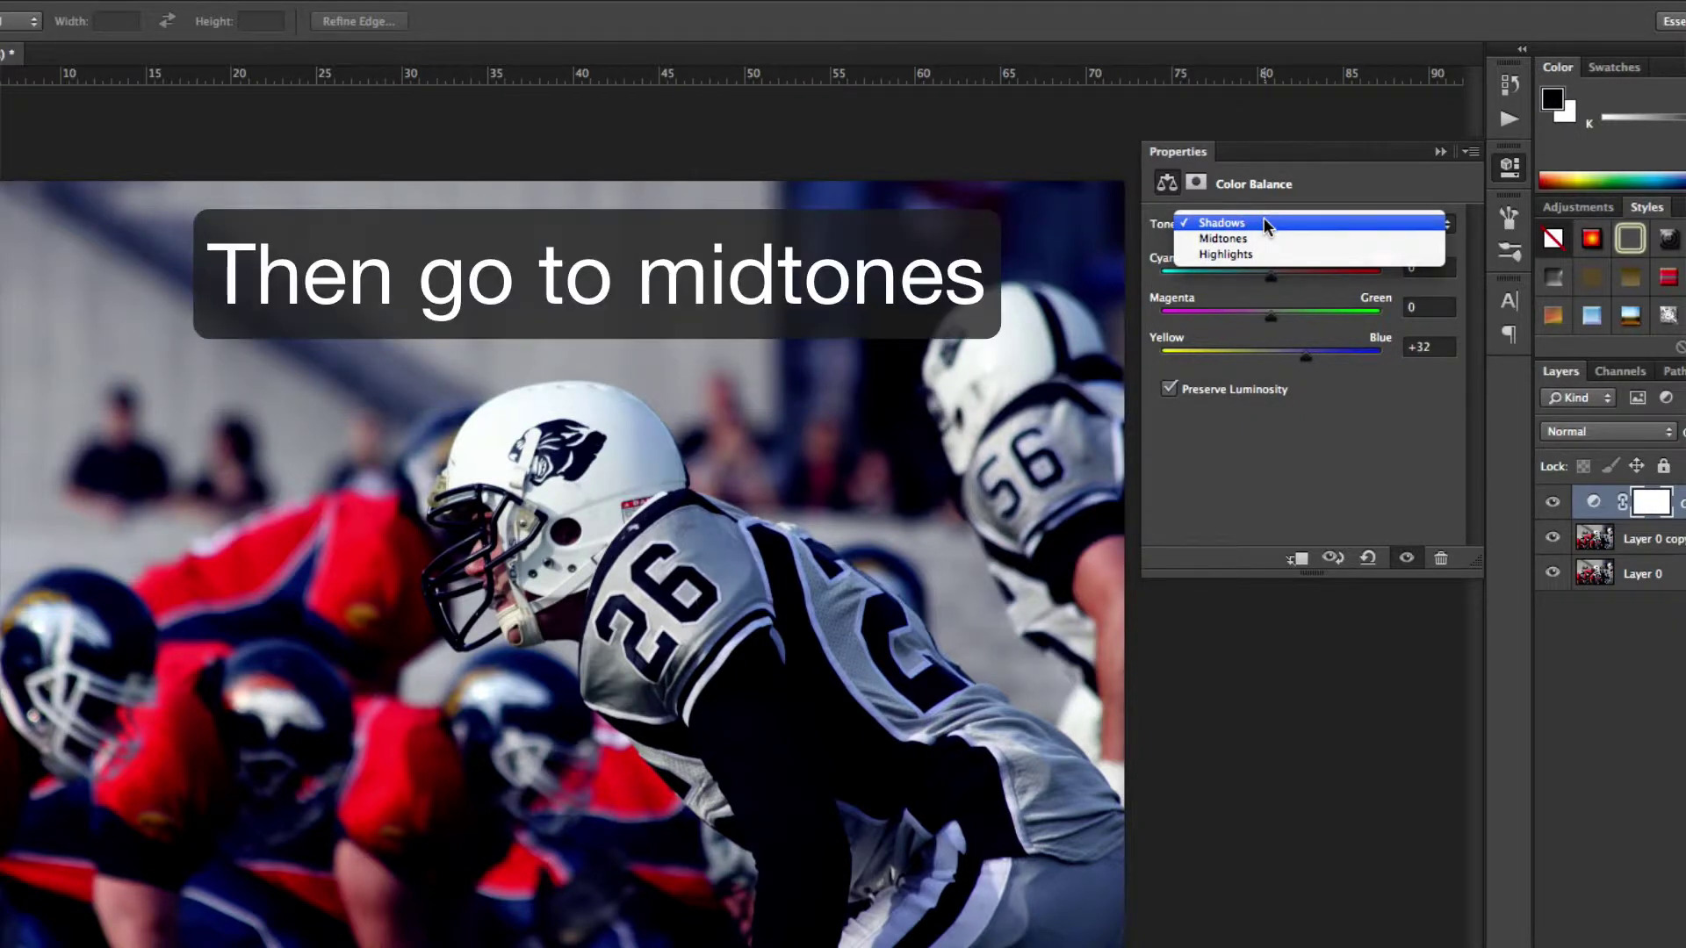
# Shift the Color Balance midtones toward cyan at -29
pyautogui.click(1265, 238)
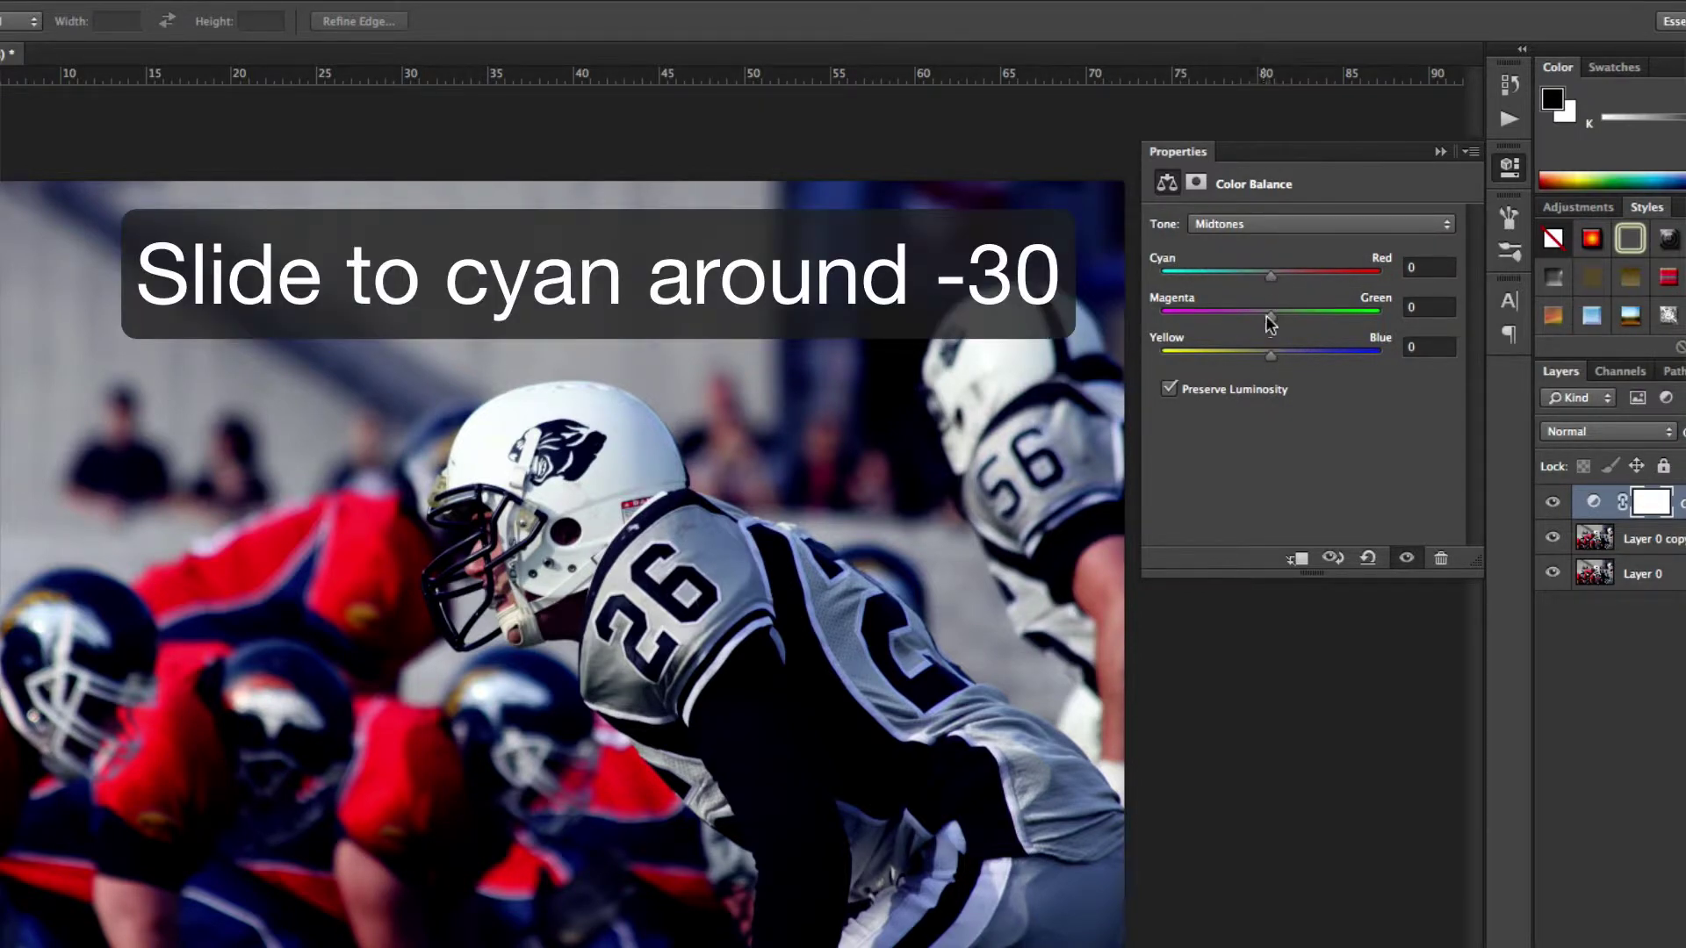
pyautogui.moveTo(1267, 281); pyautogui.dragTo(1241, 288)
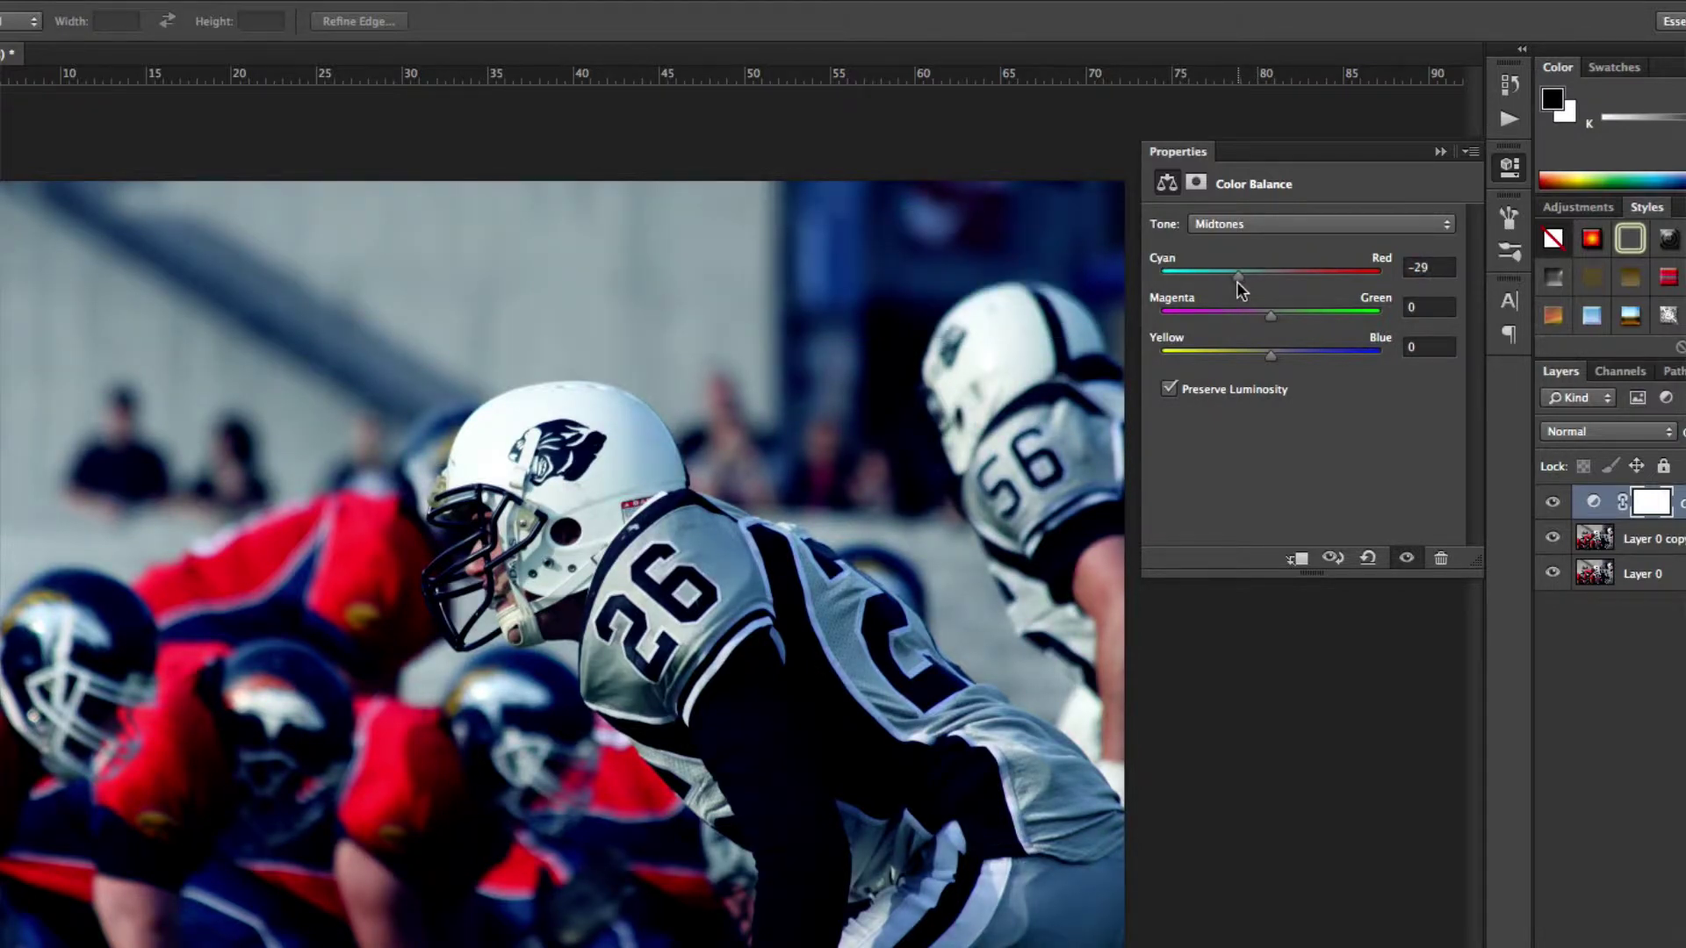
pyautogui.click(1236, 228)
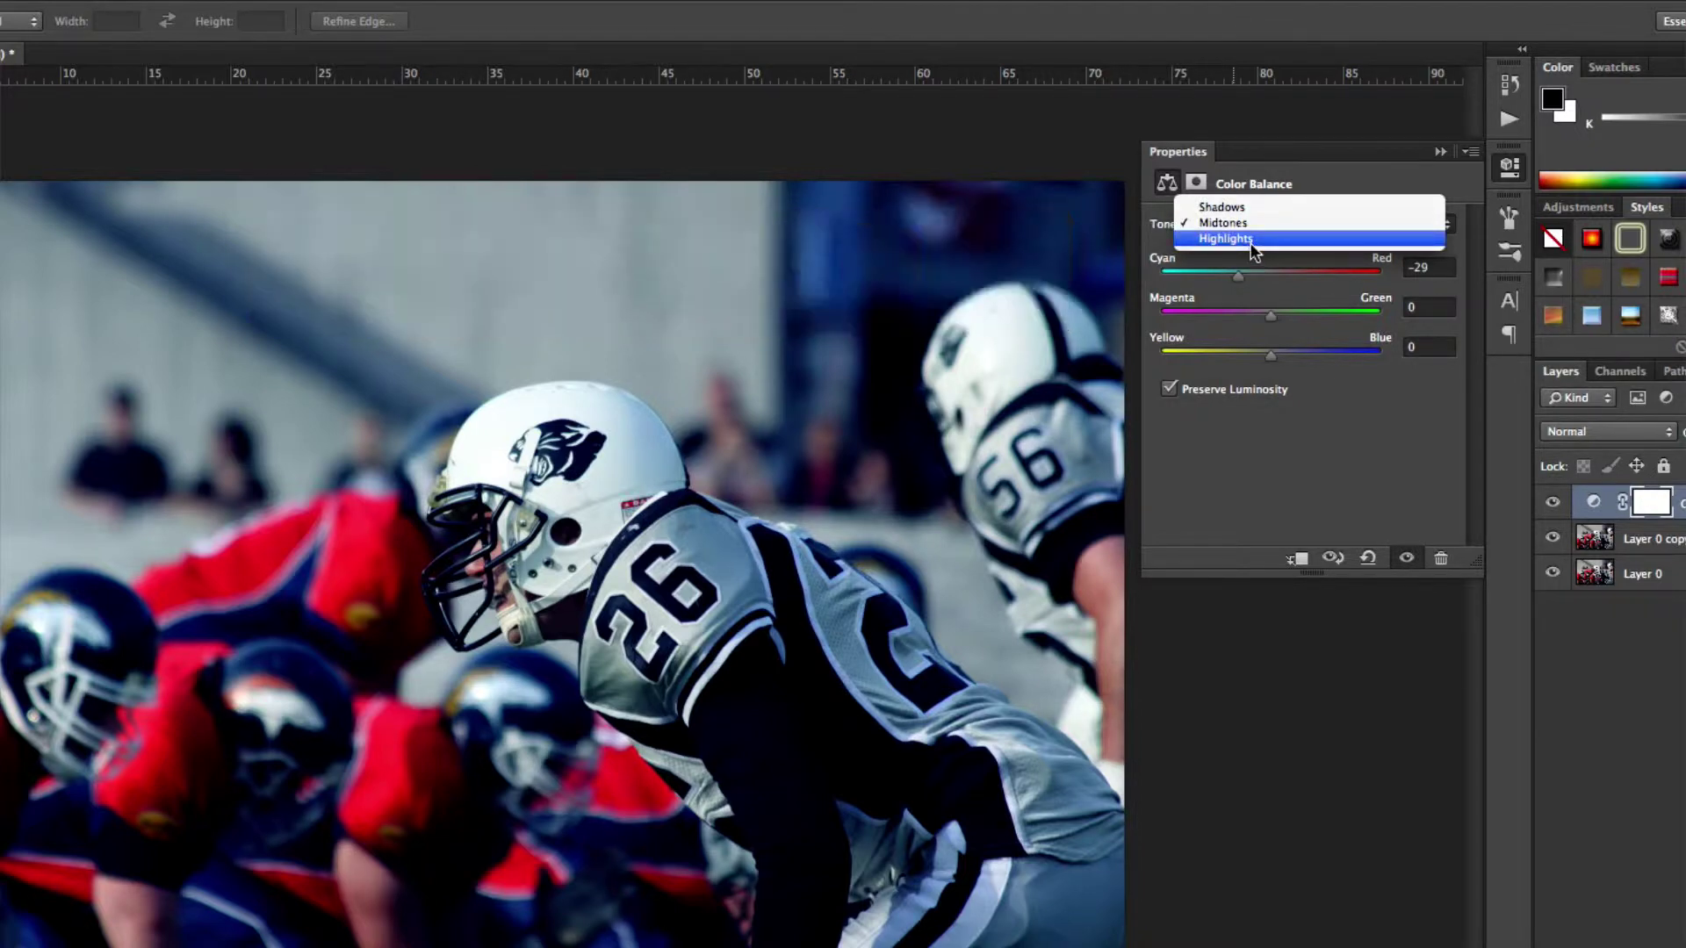
# Set Color Balance highlights to red +30 and yellow -40, keeping Preserve Luminosity on
pyautogui.click(1252, 241)
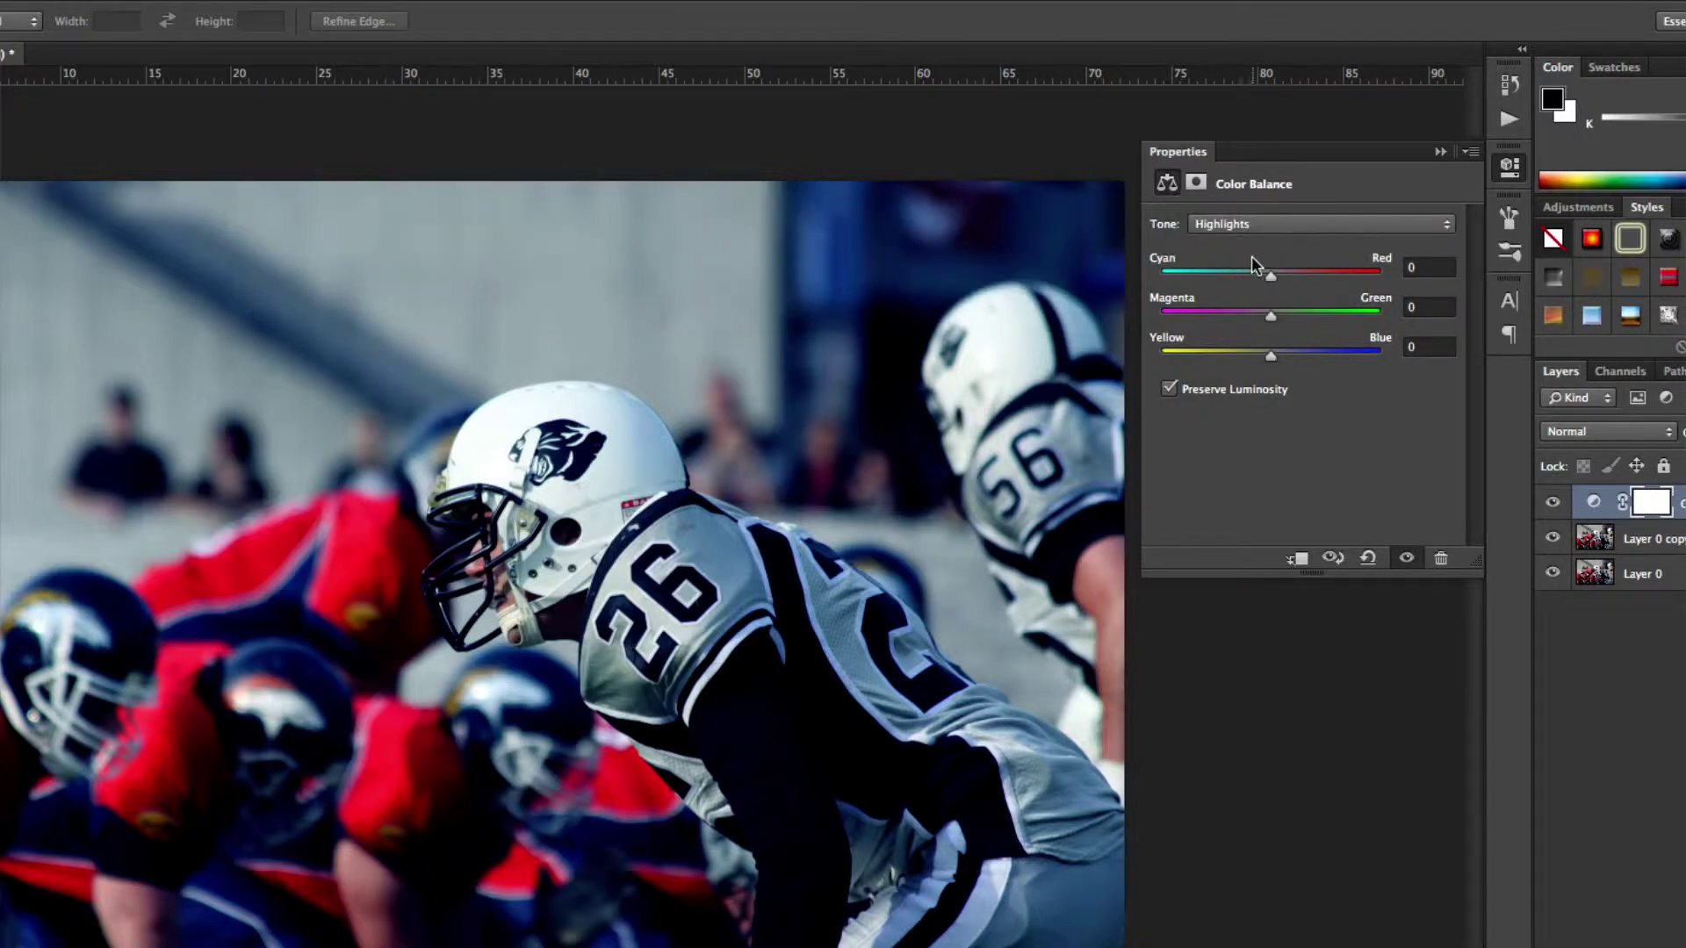
pyautogui.moveTo(1269, 275); pyautogui.dragTo(1305, 281)
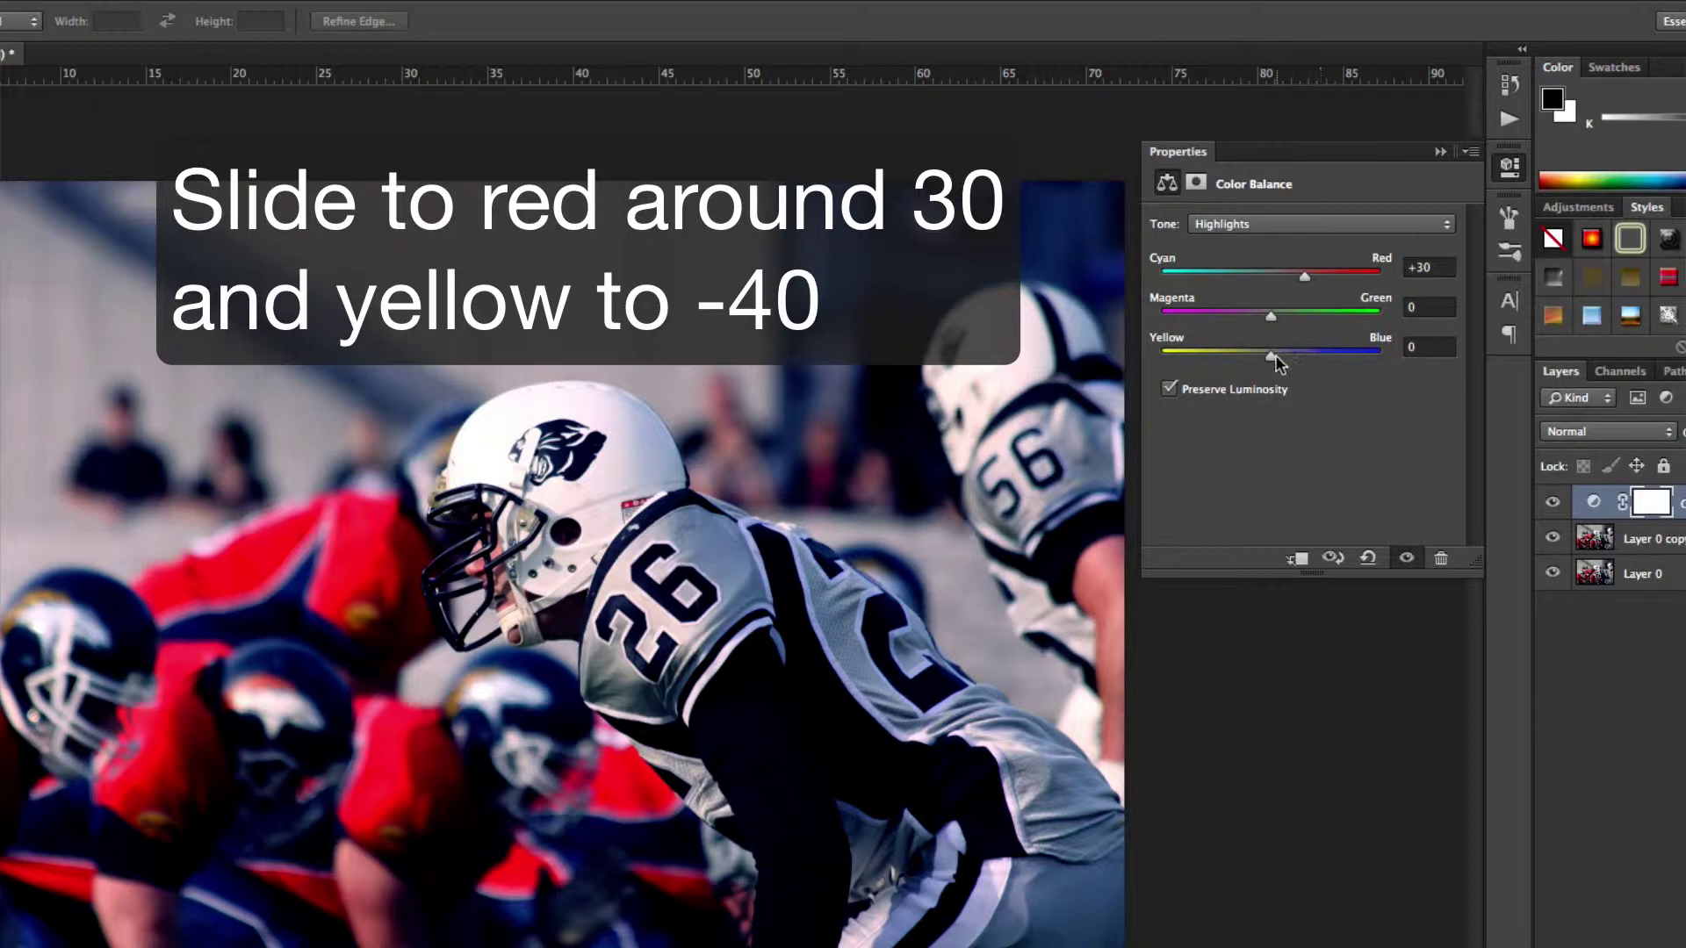
pyautogui.moveTo(1271, 356); pyautogui.dragTo(1227, 366)
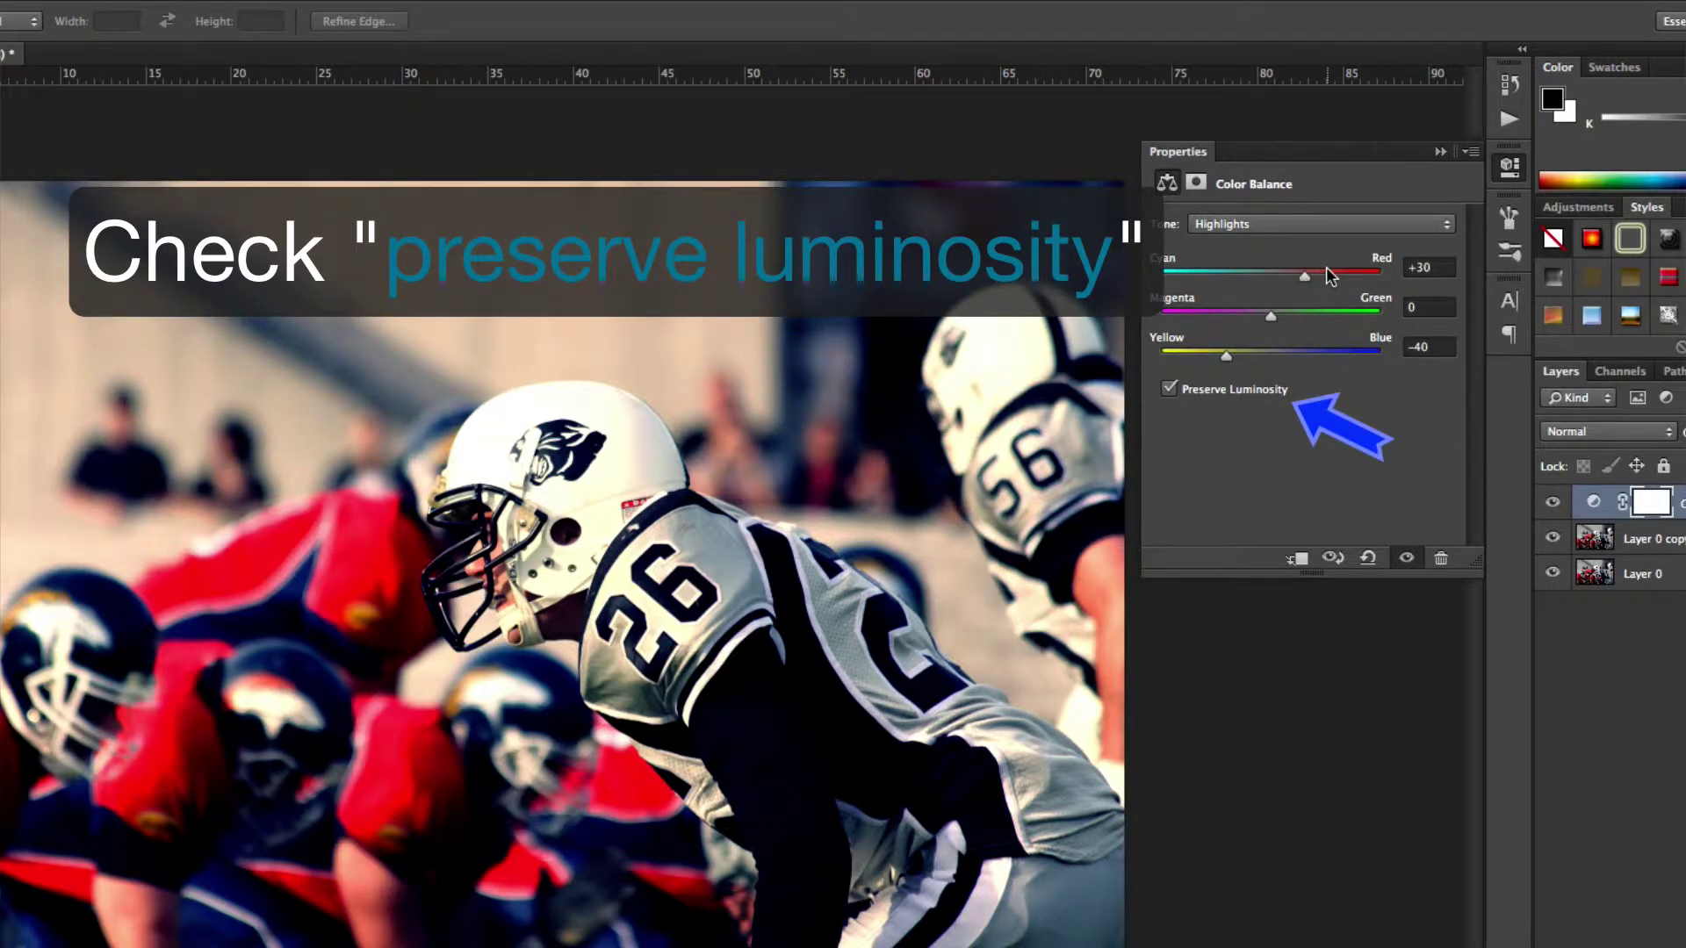
pyautogui.click(1440, 152)
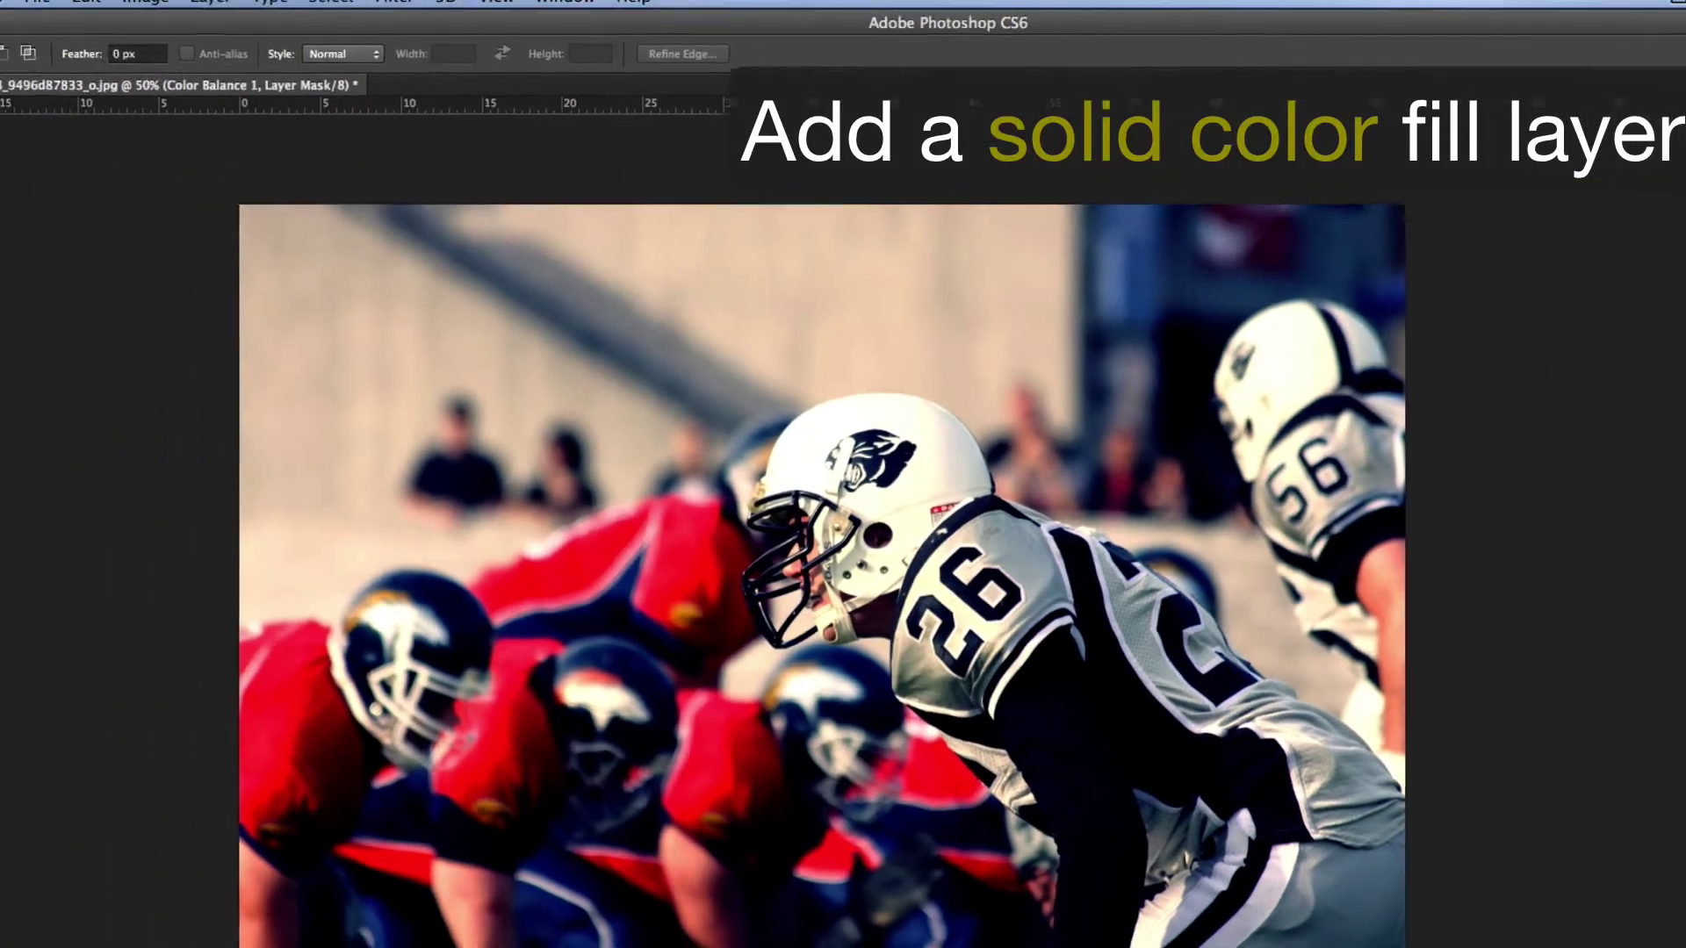
pyautogui.click(347, 11)
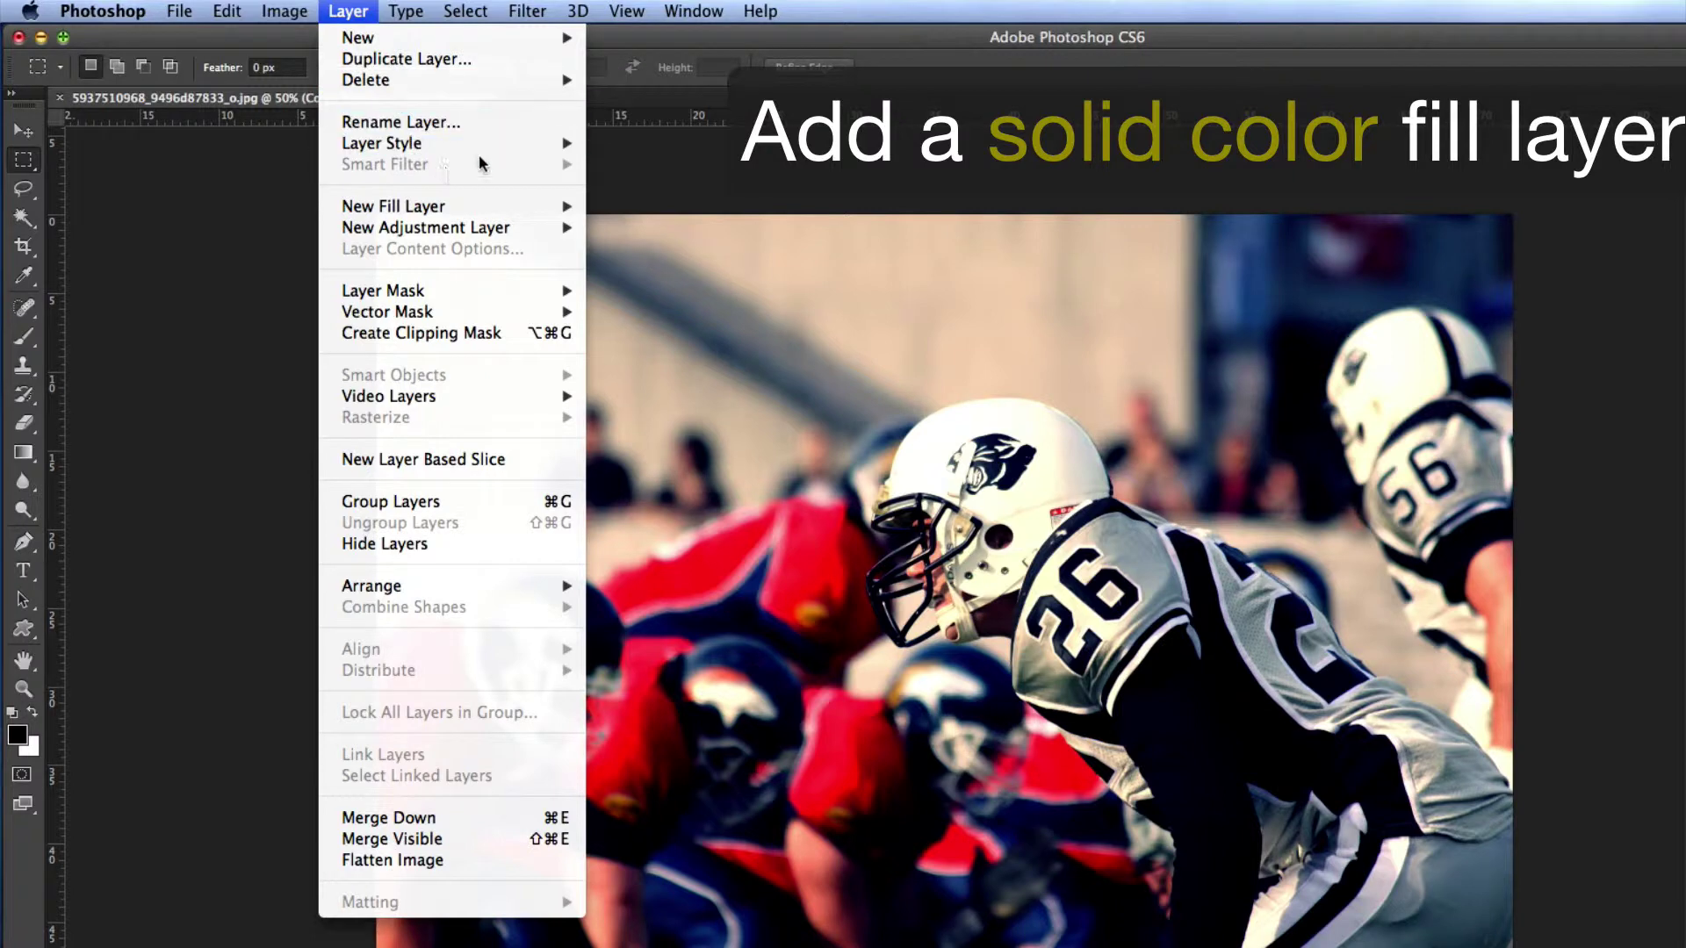
# Add a Solid Color fill layer, Color Fill 1, in bright cyan #2decf8
pyautogui.moveTo(393, 206)
pyautogui.click(650, 201)
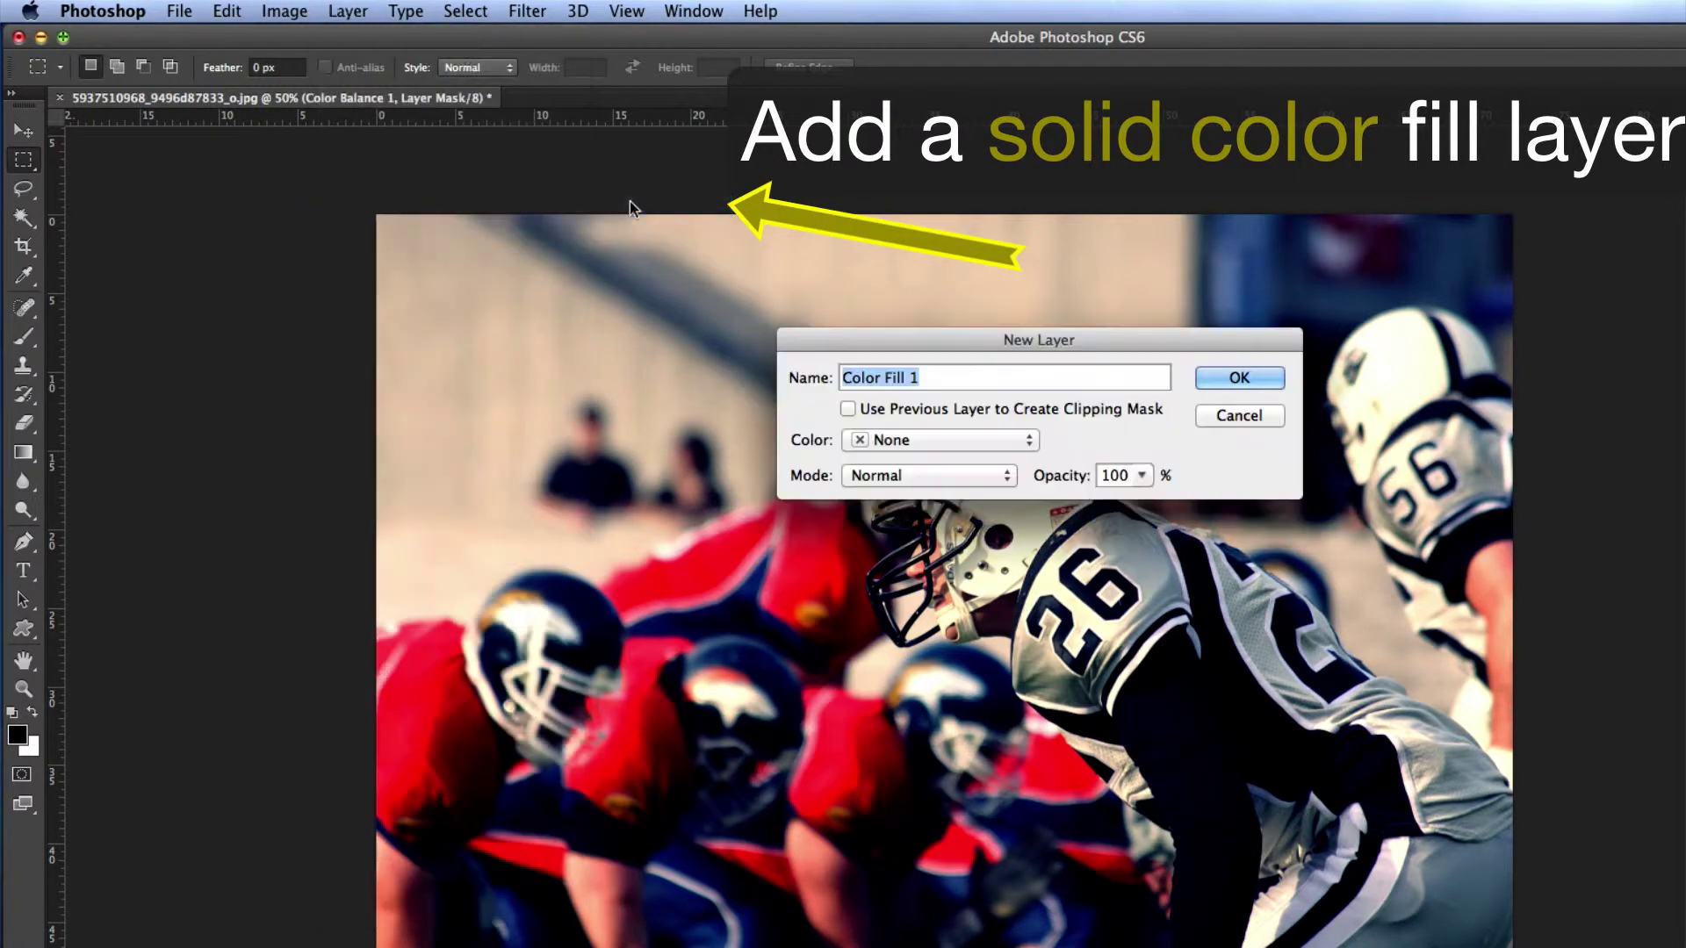
pyautogui.click(1226, 374)
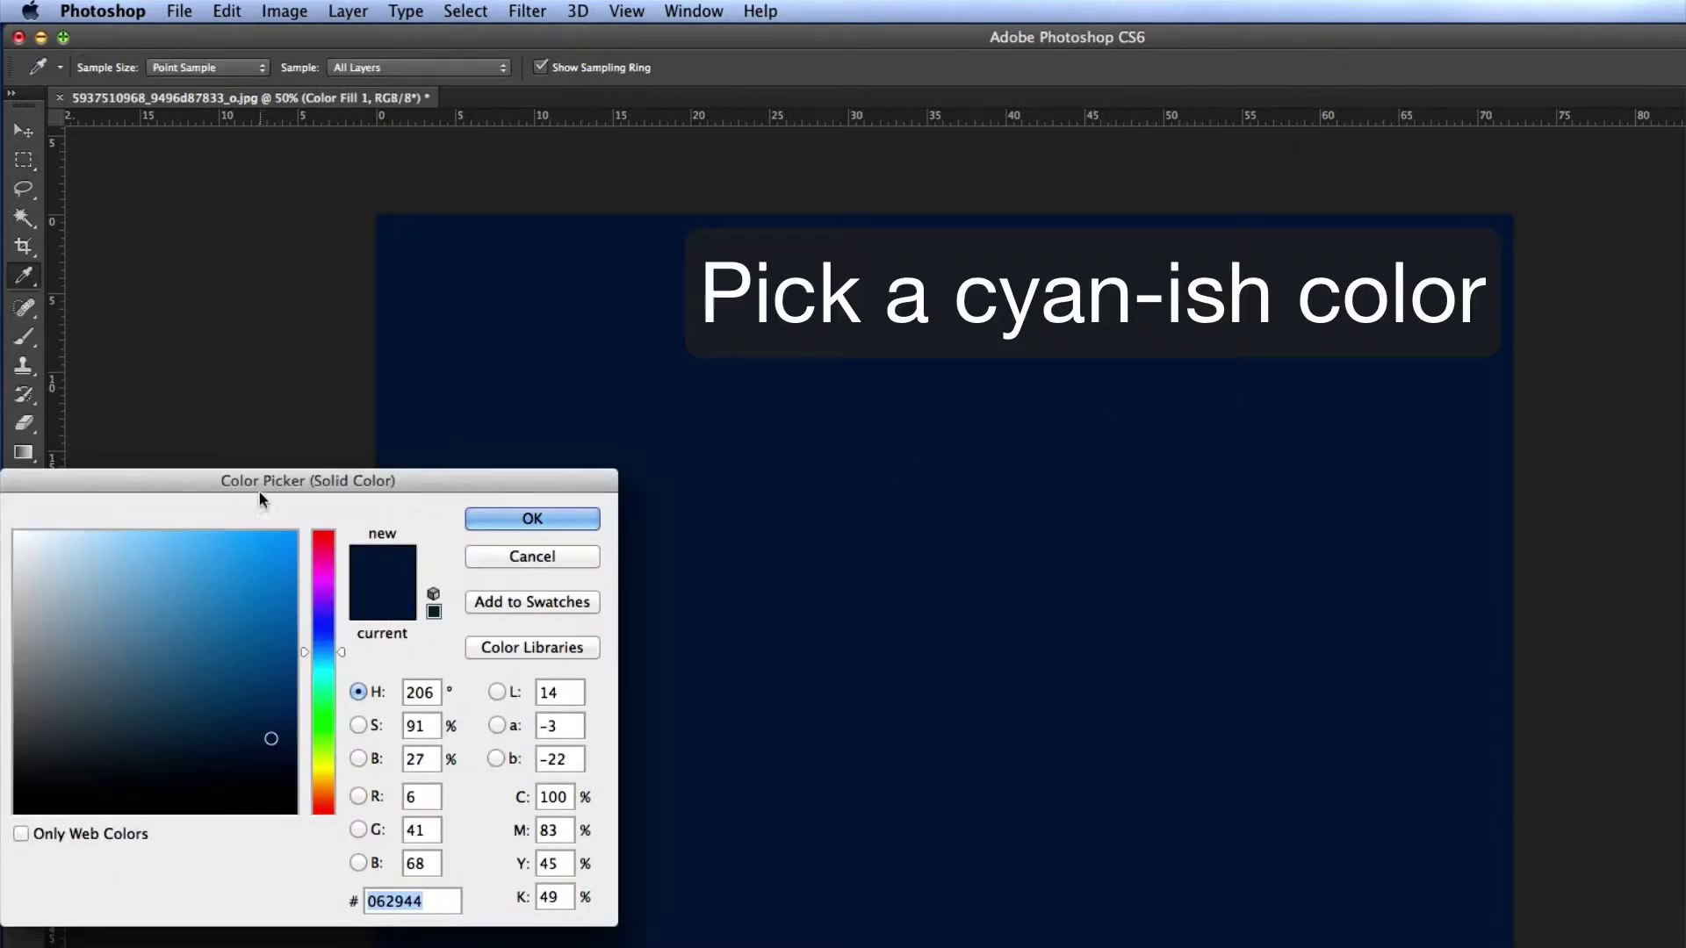
pyautogui.moveTo(324, 481)
pyautogui.mouseDown()
pyautogui.moveTo(631, 429)
pyautogui.moveTo(743, 443)
pyautogui.mouseUp()
pyautogui.click(744, 632)
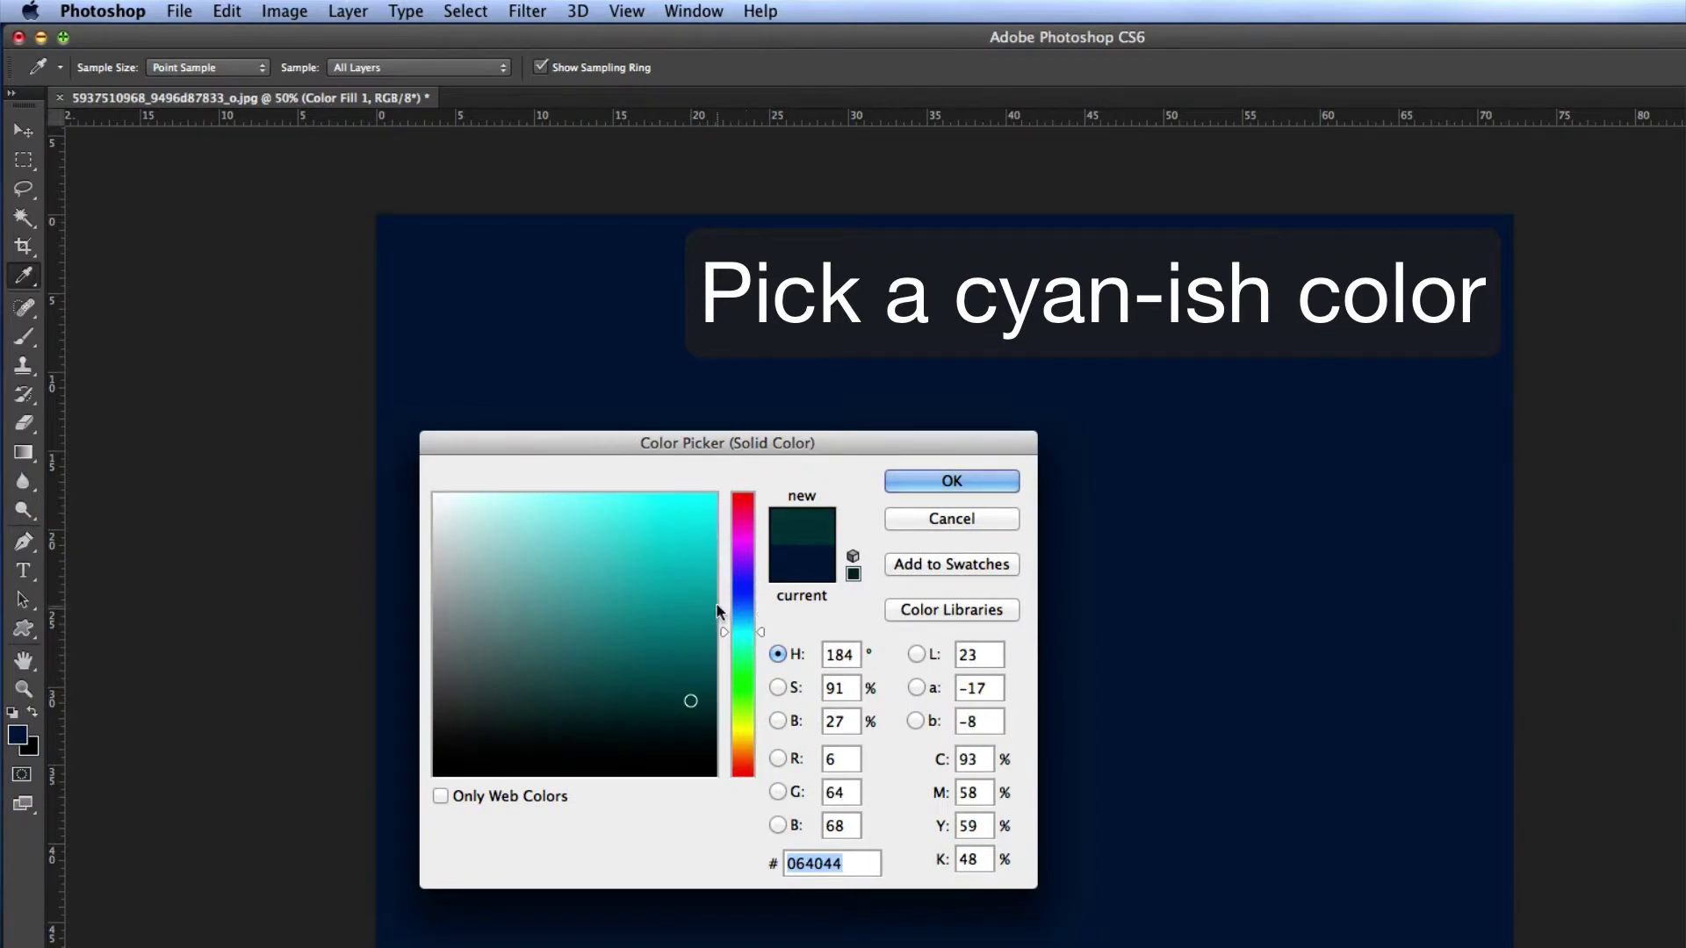
pyautogui.moveTo(694, 527)
pyautogui.mouseDown()
pyautogui.moveTo(701, 481)
pyautogui.moveTo(665, 502)
pyautogui.mouseUp()
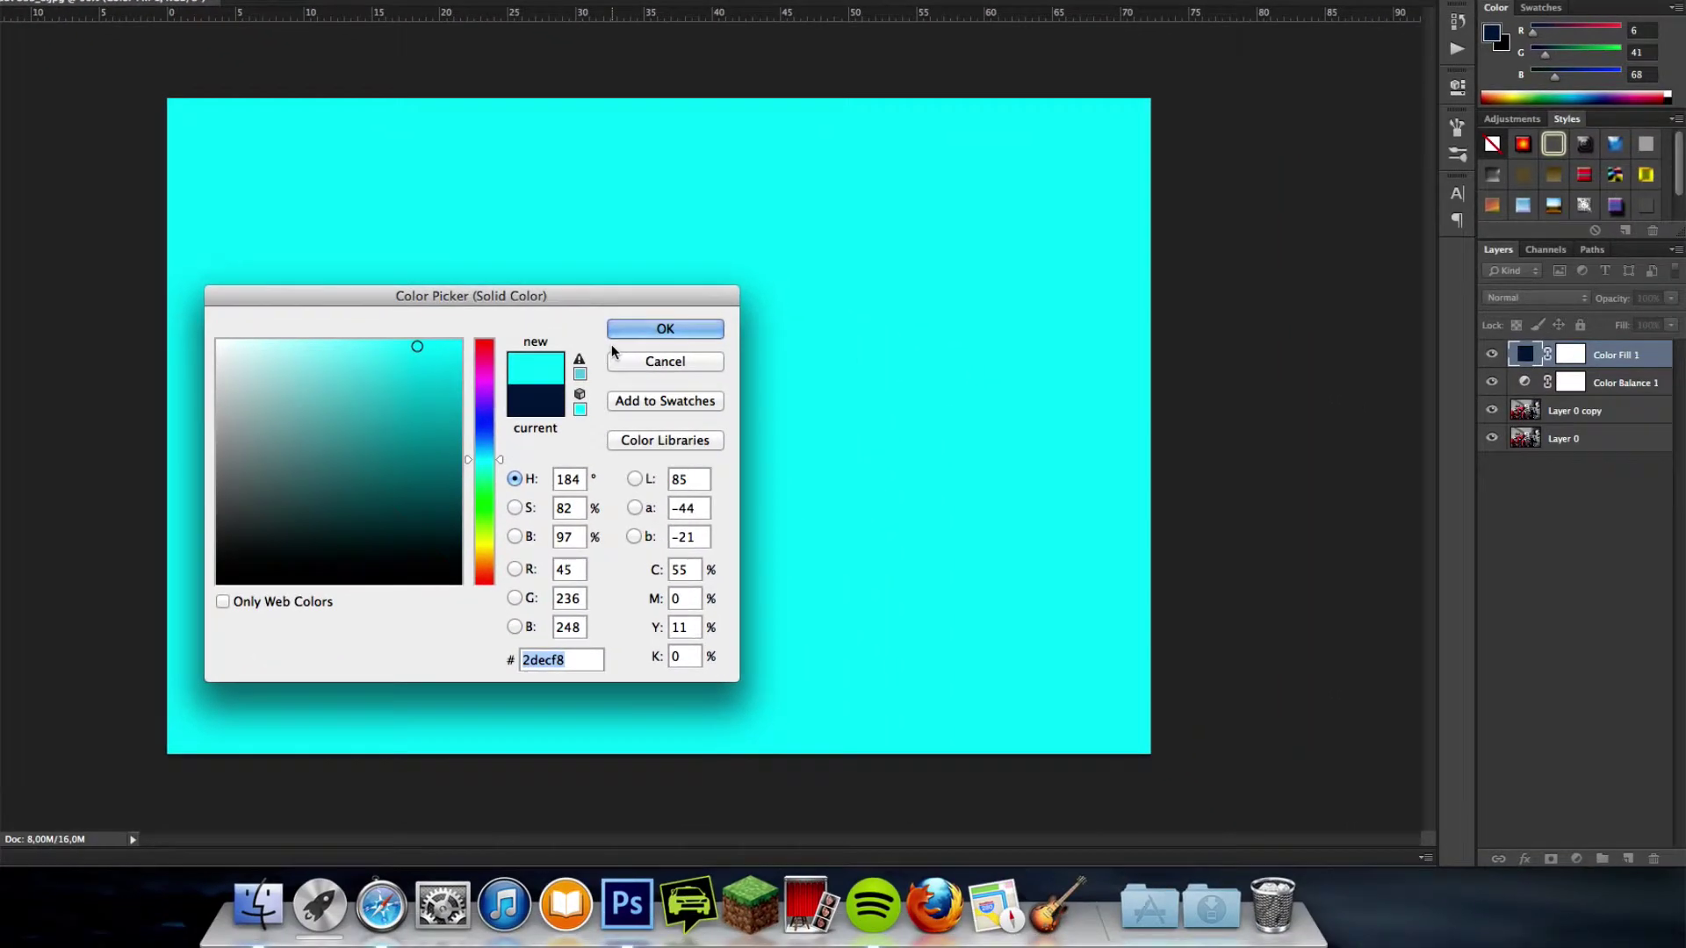
pyautogui.click(666, 330)
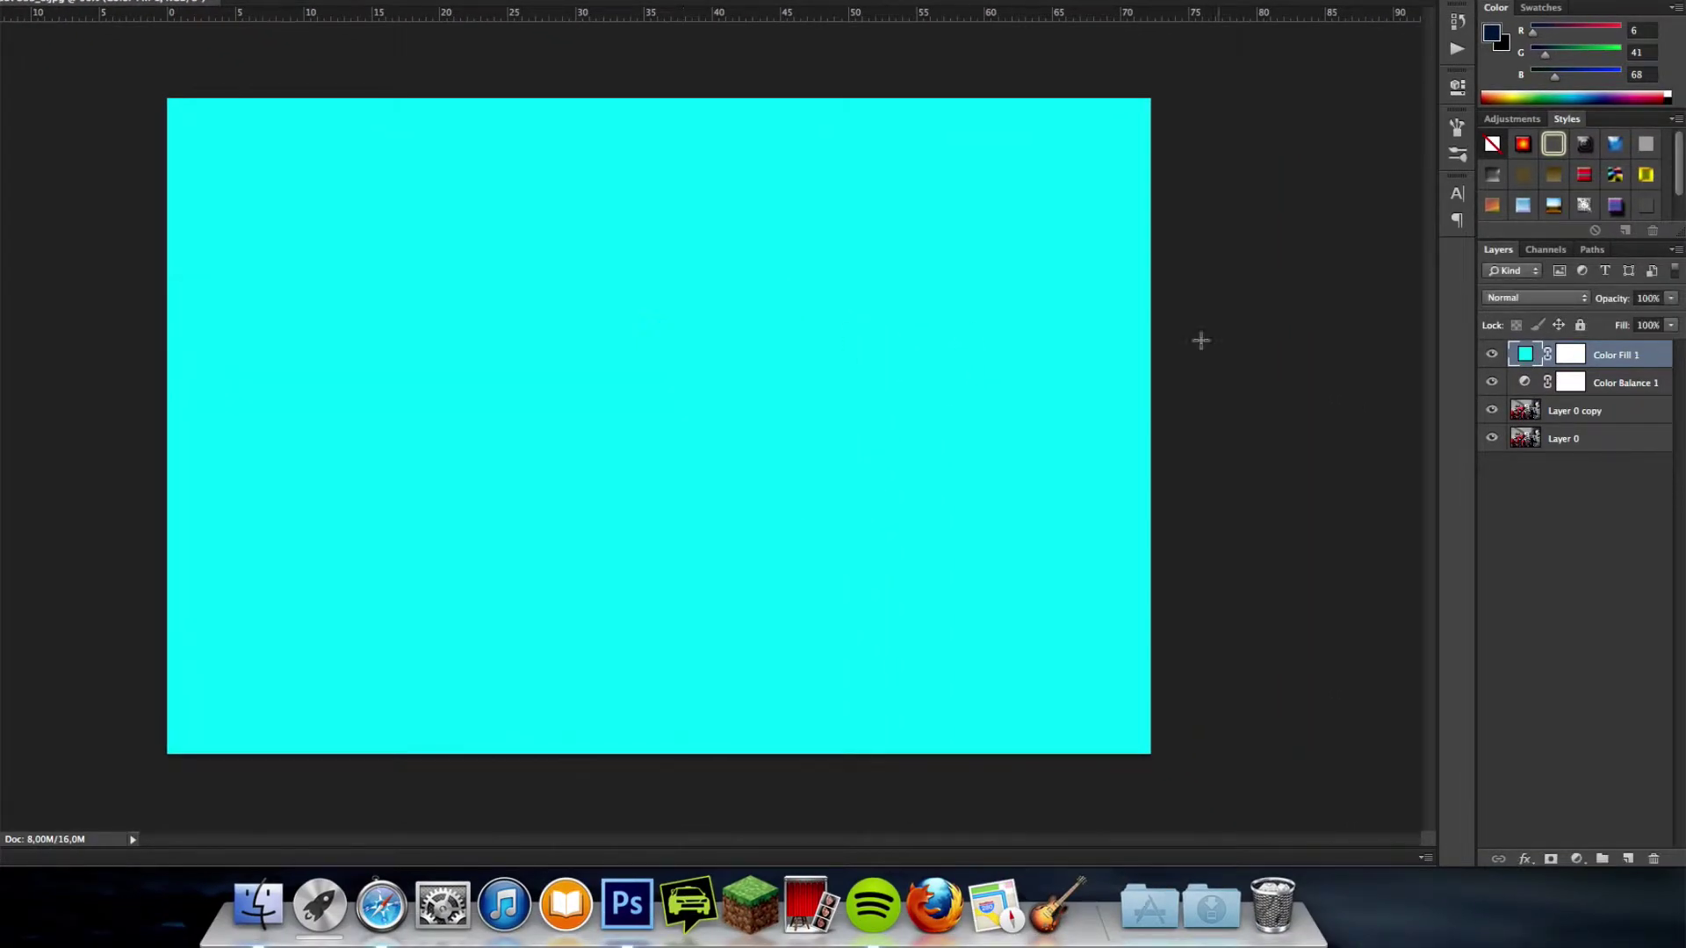
pyautogui.click(1517, 298)
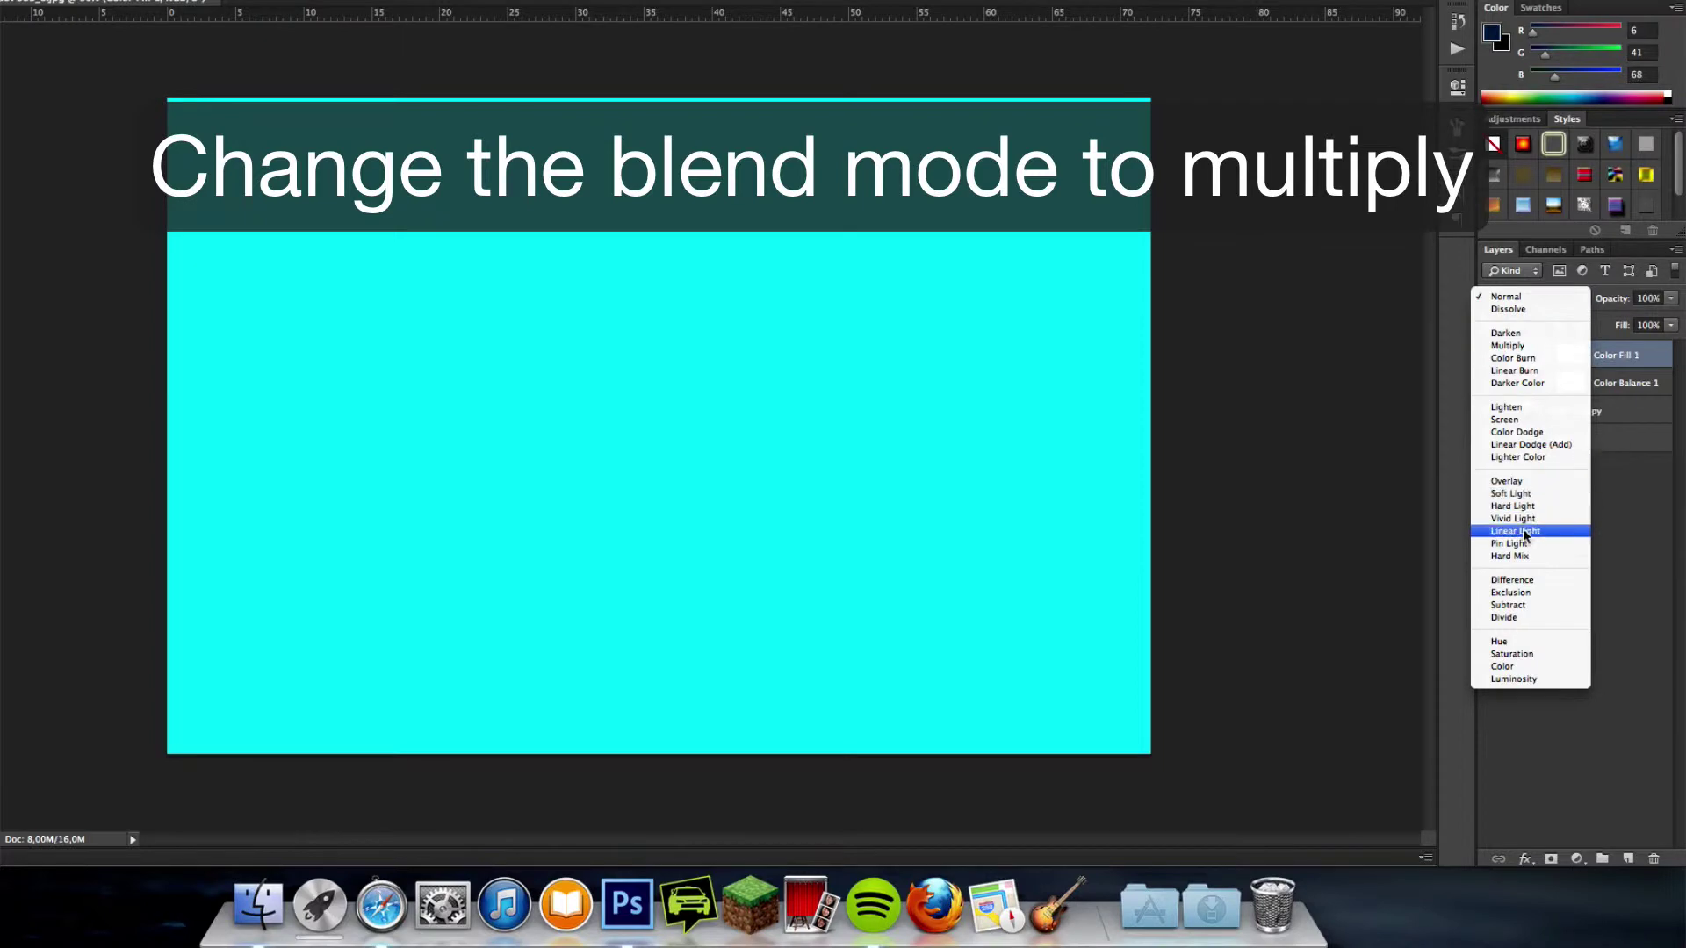
# Set Color Fill 1 to Multiply blend mode at about 18% opacity
pyautogui.click(1550, 342)
pyautogui.moveTo(1633, 303)
pyautogui.mouseDown()
pyautogui.moveTo(1572, 303)
pyautogui.moveTo(1625, 302)
pyautogui.mouseUp()
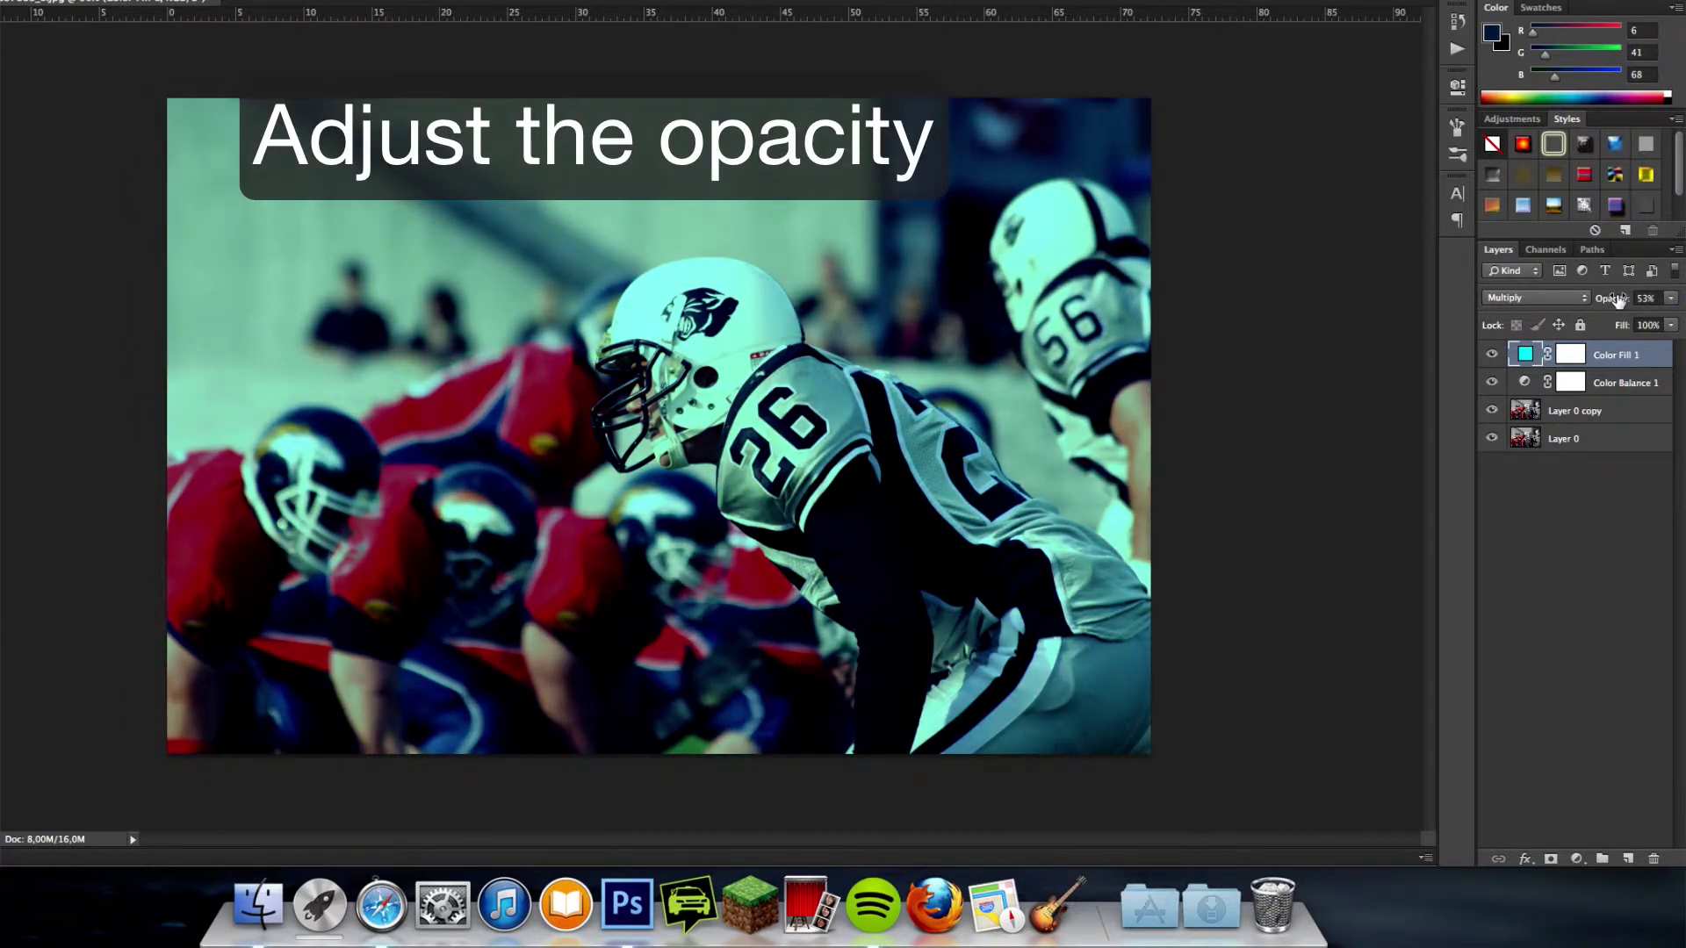
pyautogui.moveTo(1618, 300); pyautogui.dragTo(1602, 303)
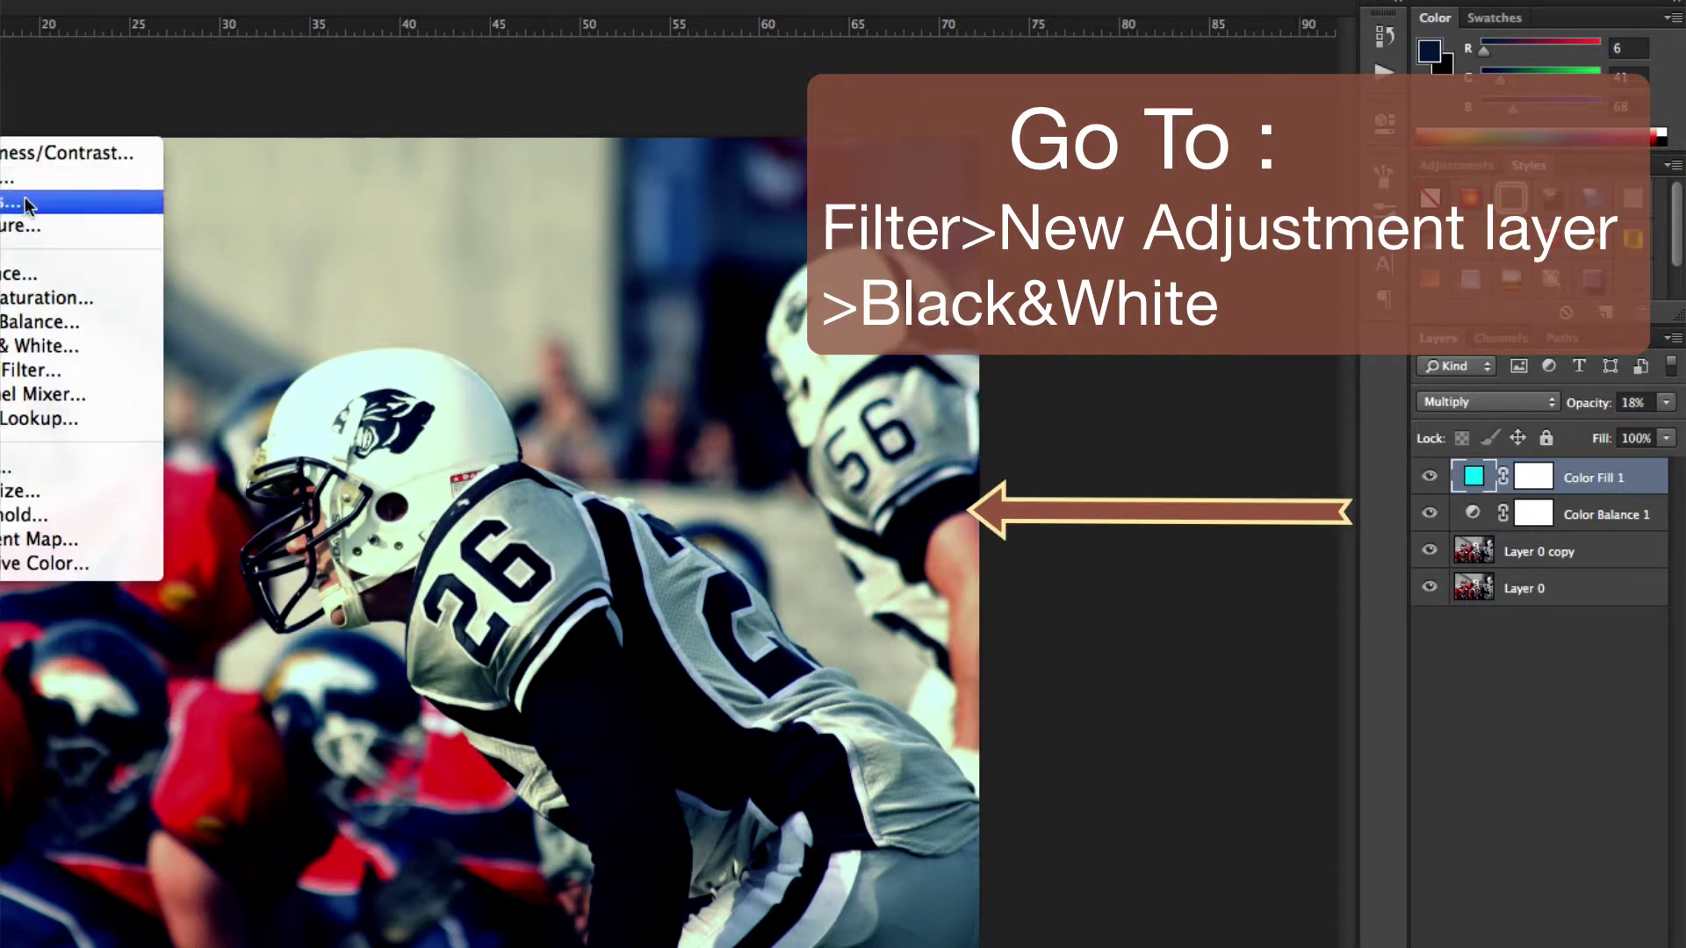
# Add a Black & White 1 adjustment layer blended in Soft Light mode
pyautogui.click(59, 344)
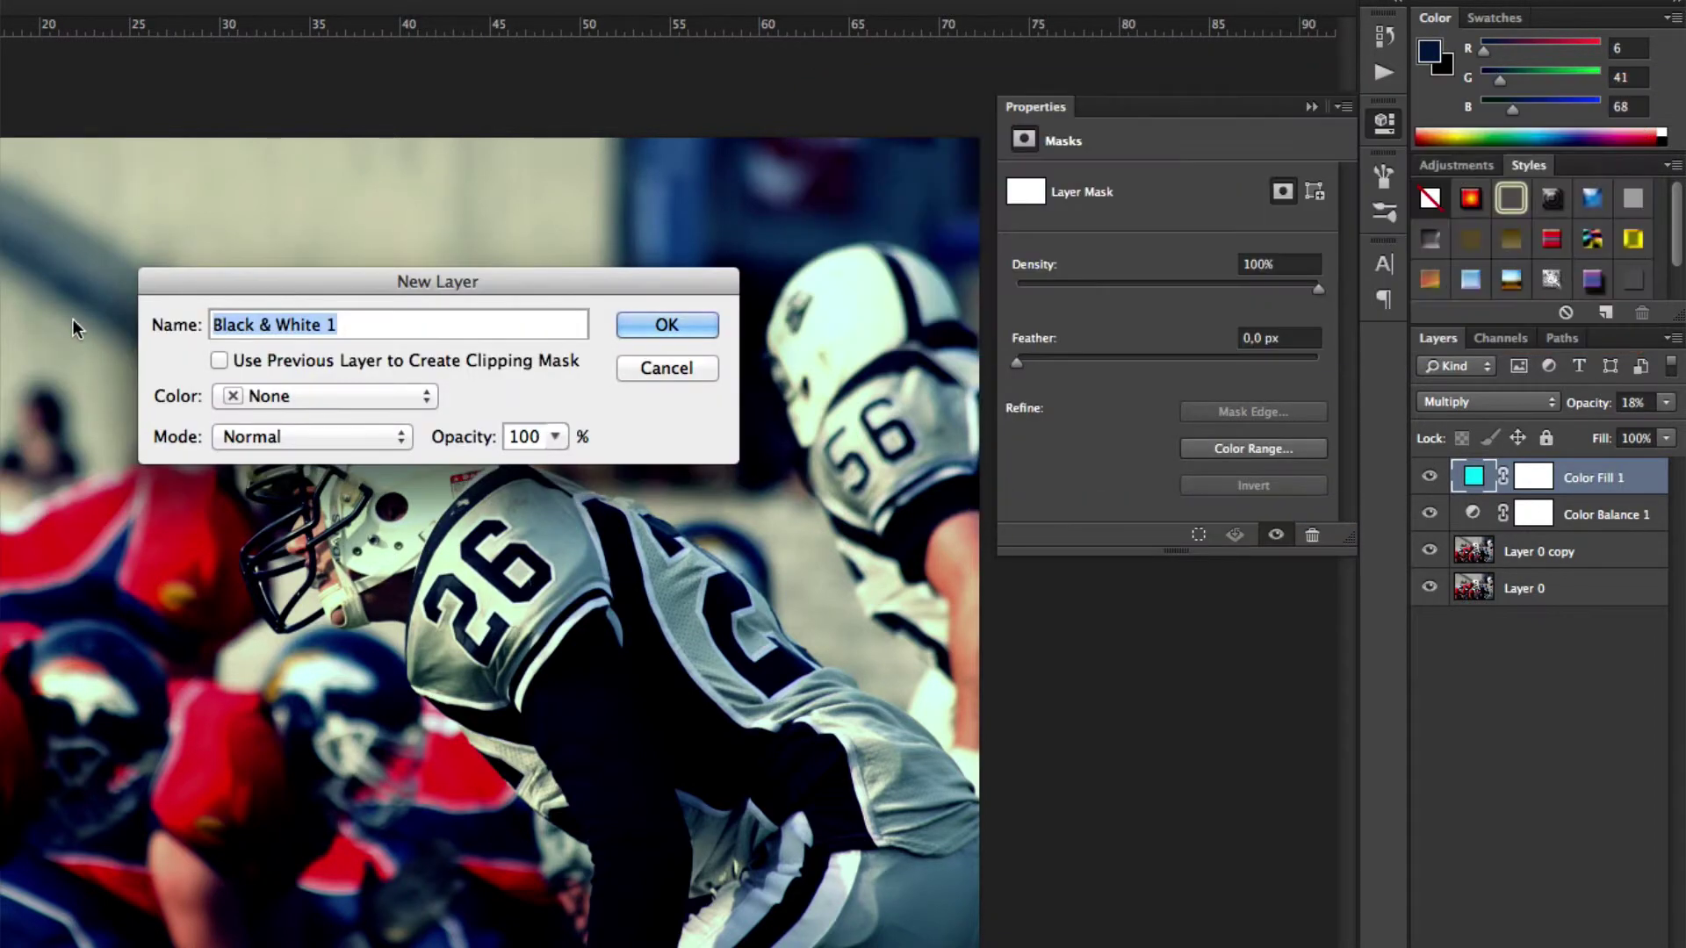
pyautogui.click(648, 329)
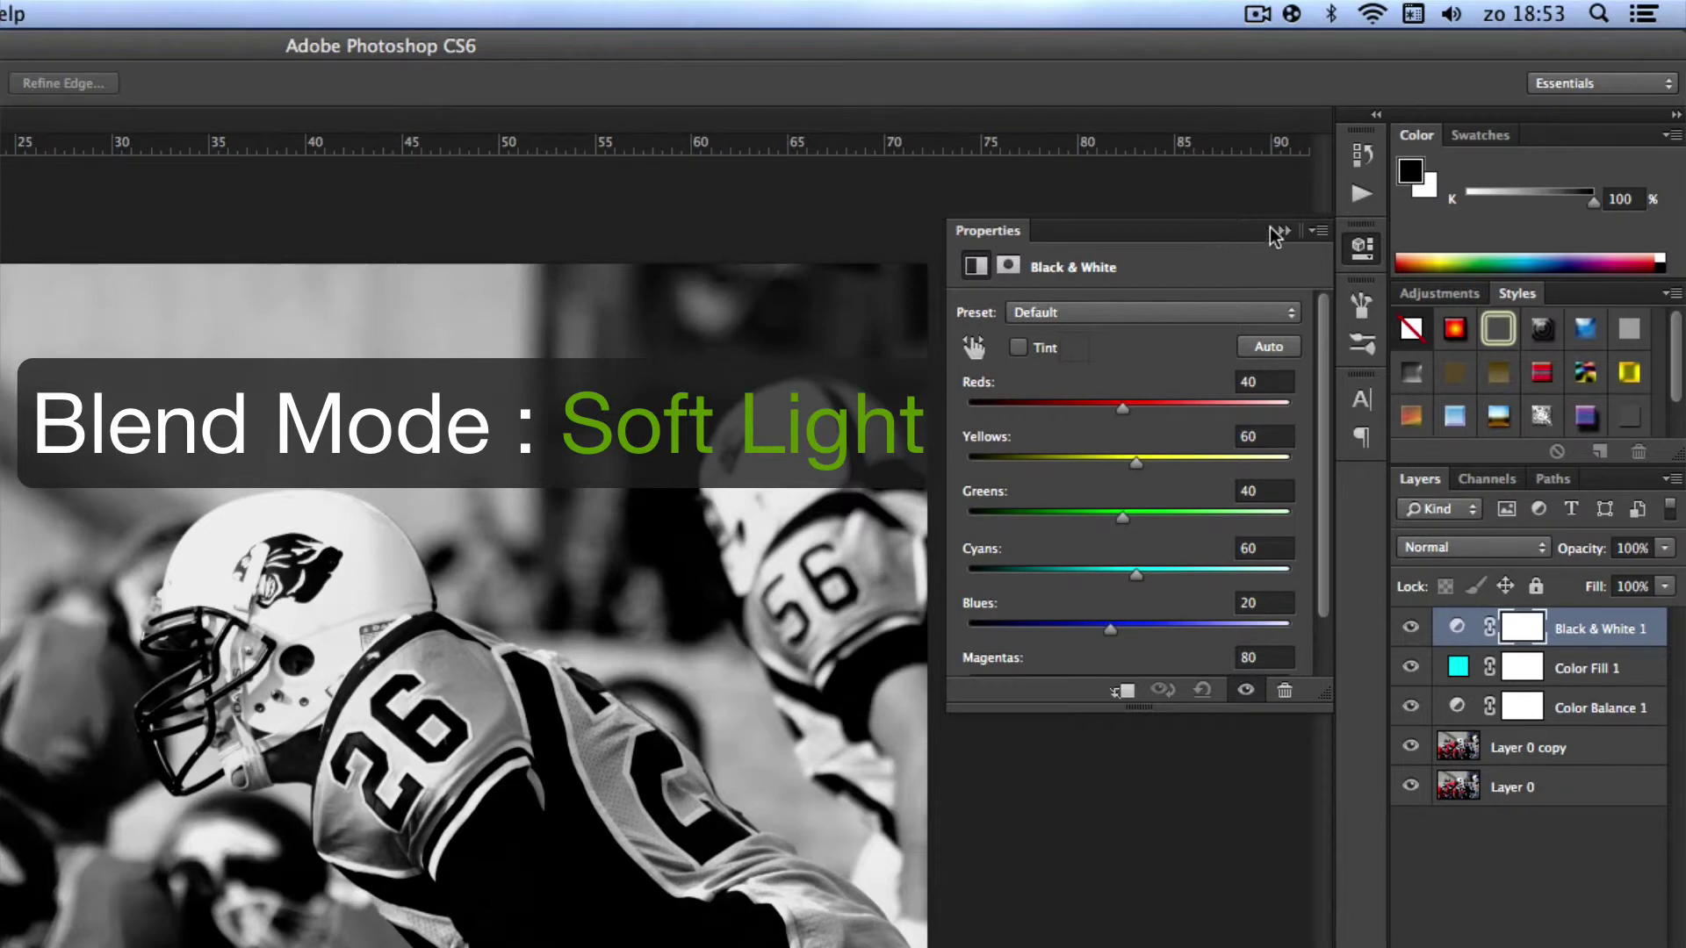
pyautogui.click(1285, 231)
pyautogui.click(1459, 544)
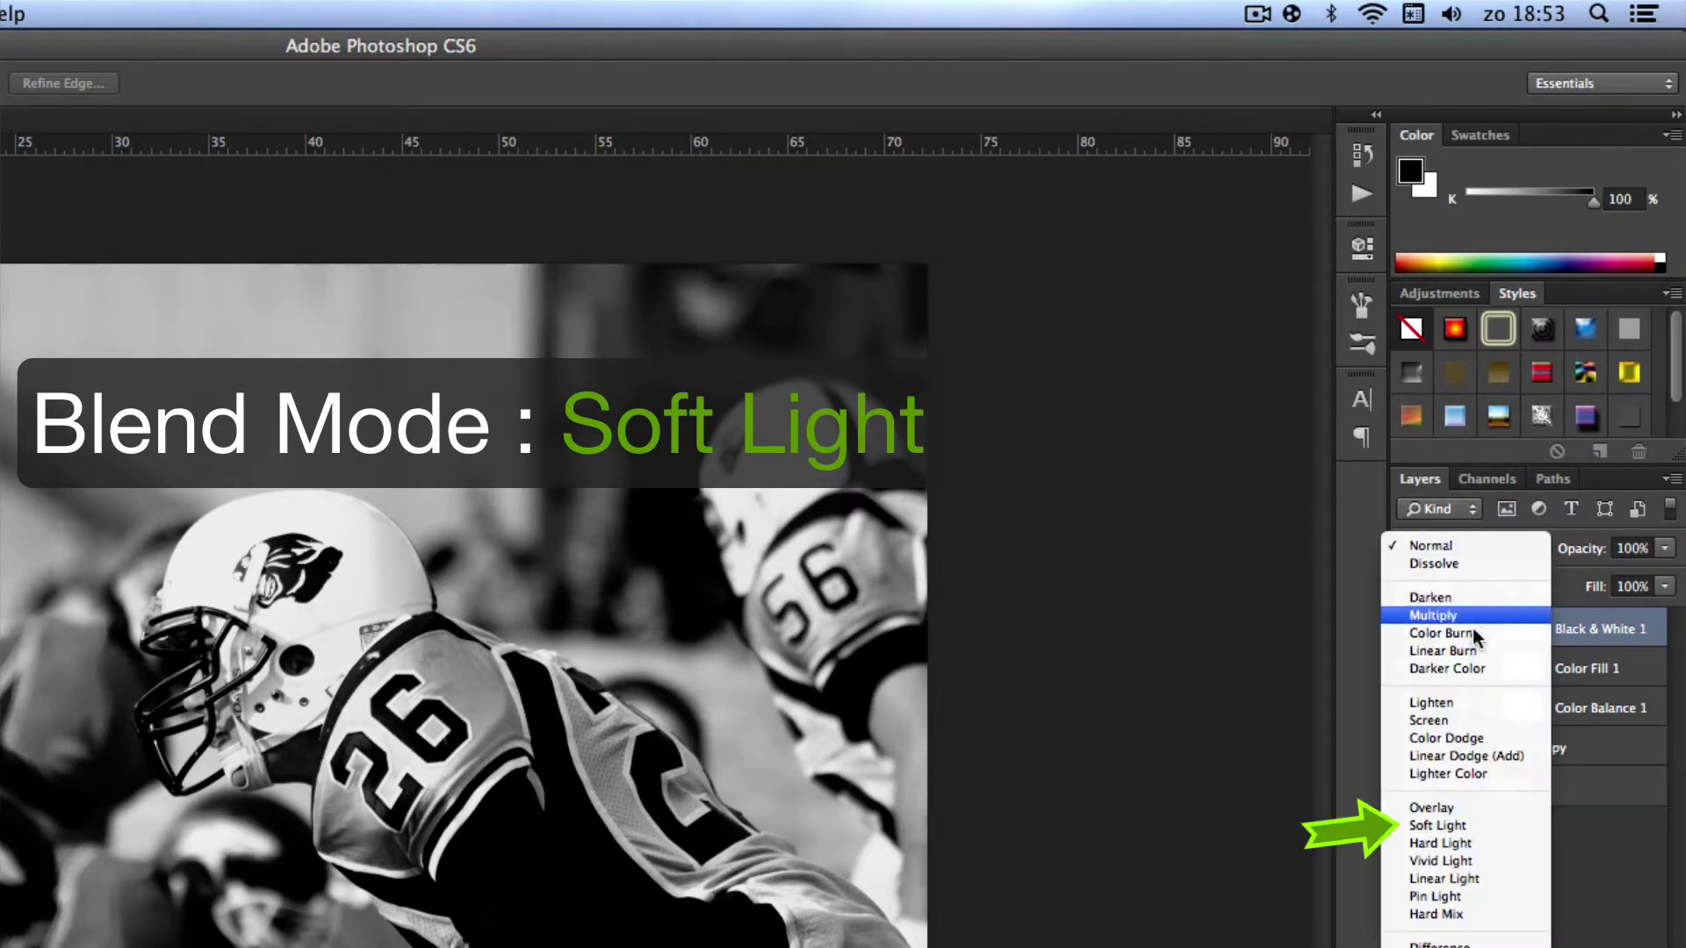
pyautogui.click(1500, 824)
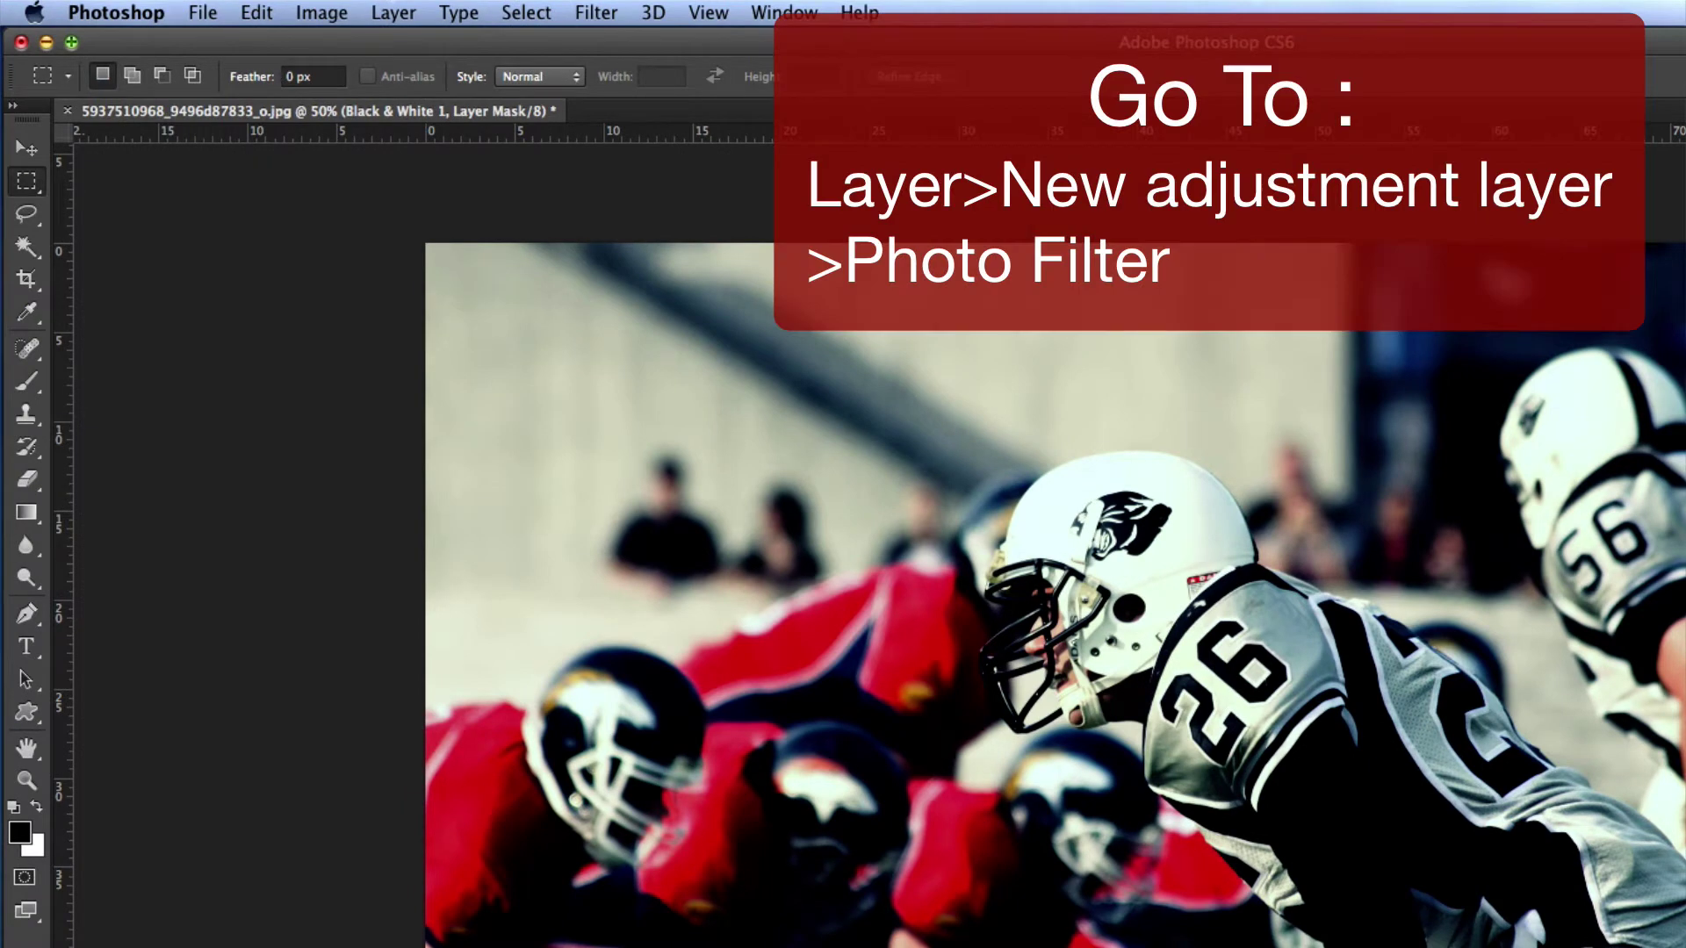
# Add a Photo Filter 1 layer using Cooling Filter (82) at 50% density
pyautogui.click(592, 11)
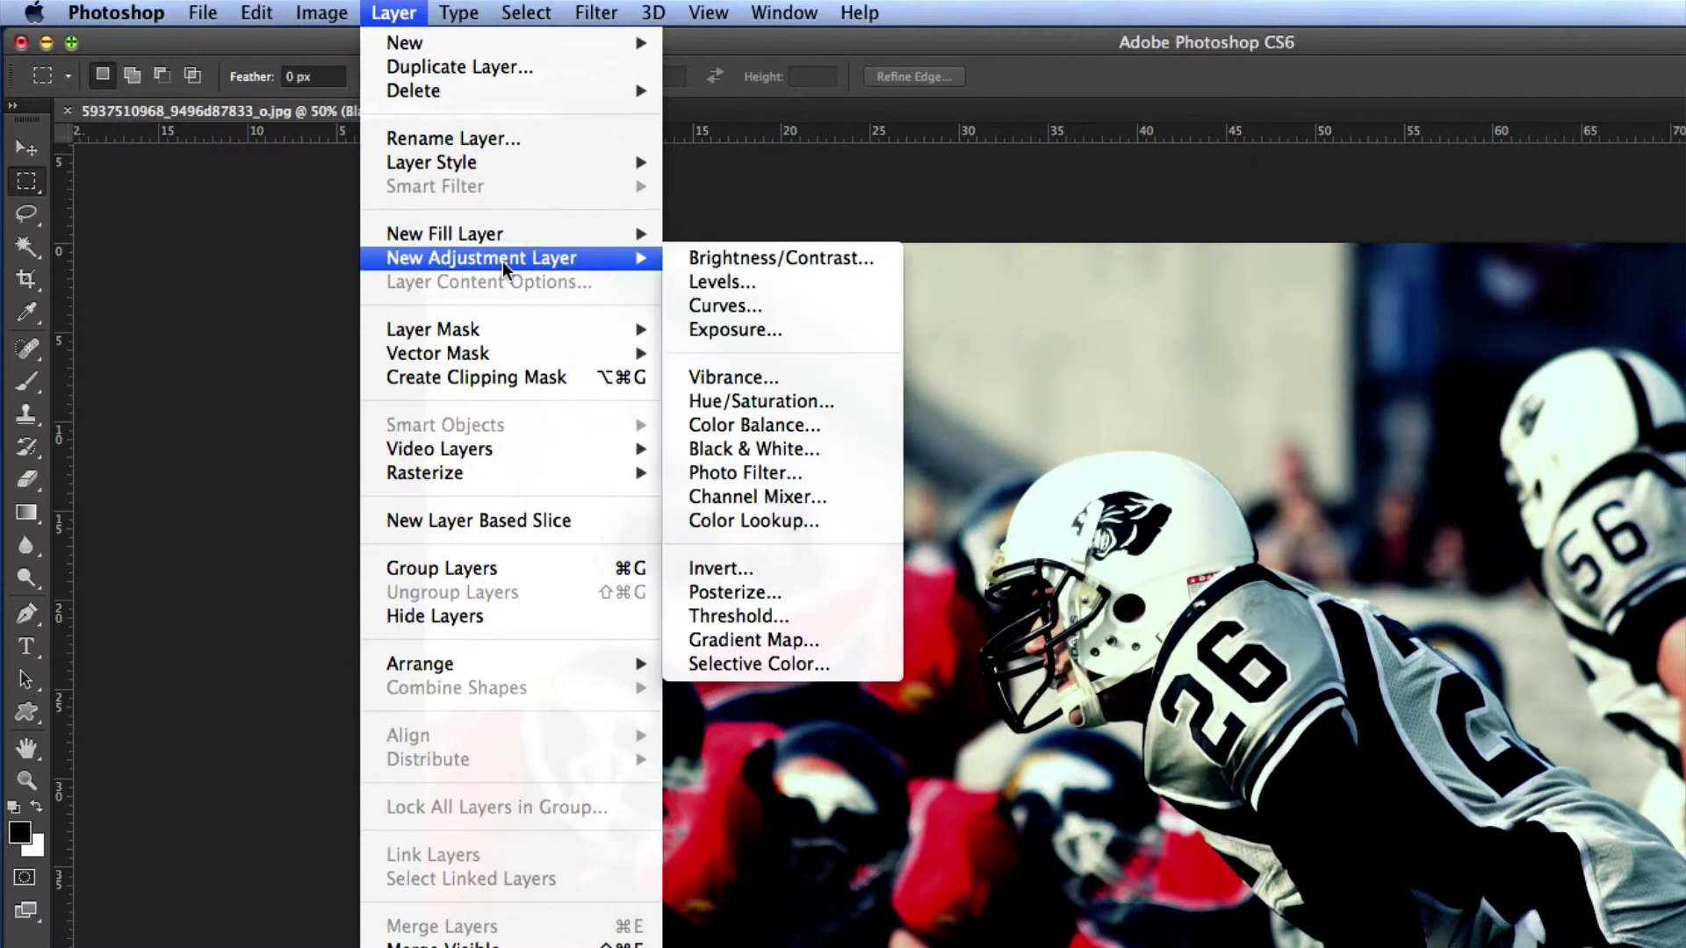
pyautogui.moveTo(481, 258)
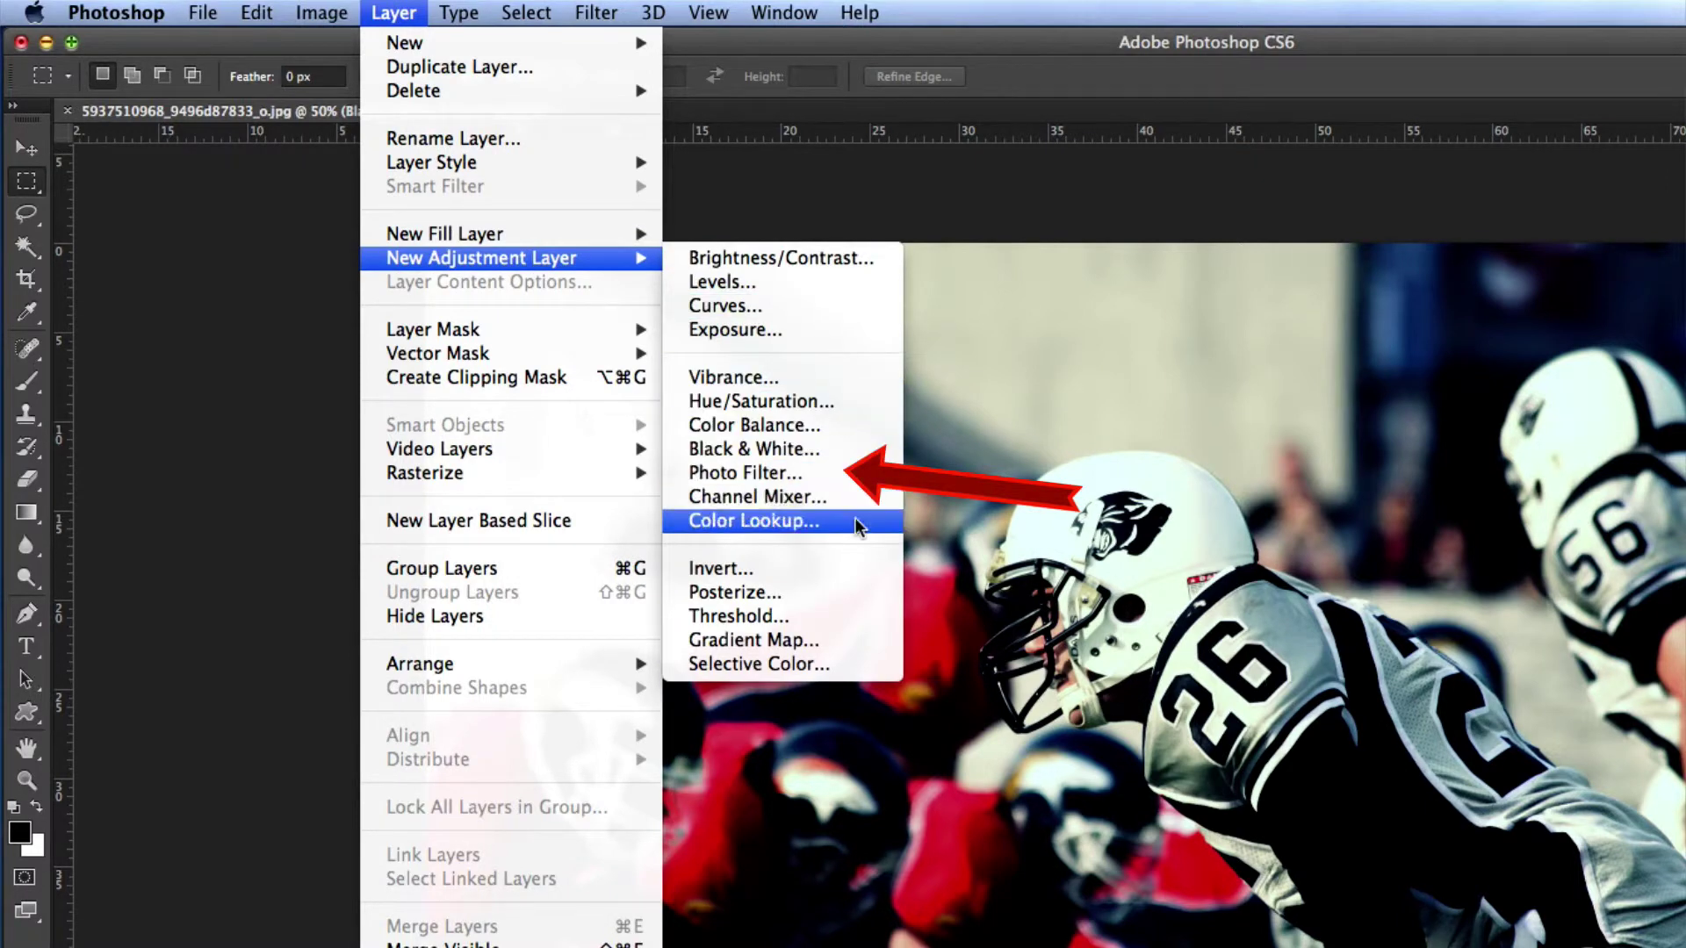
pyautogui.click(828, 477)
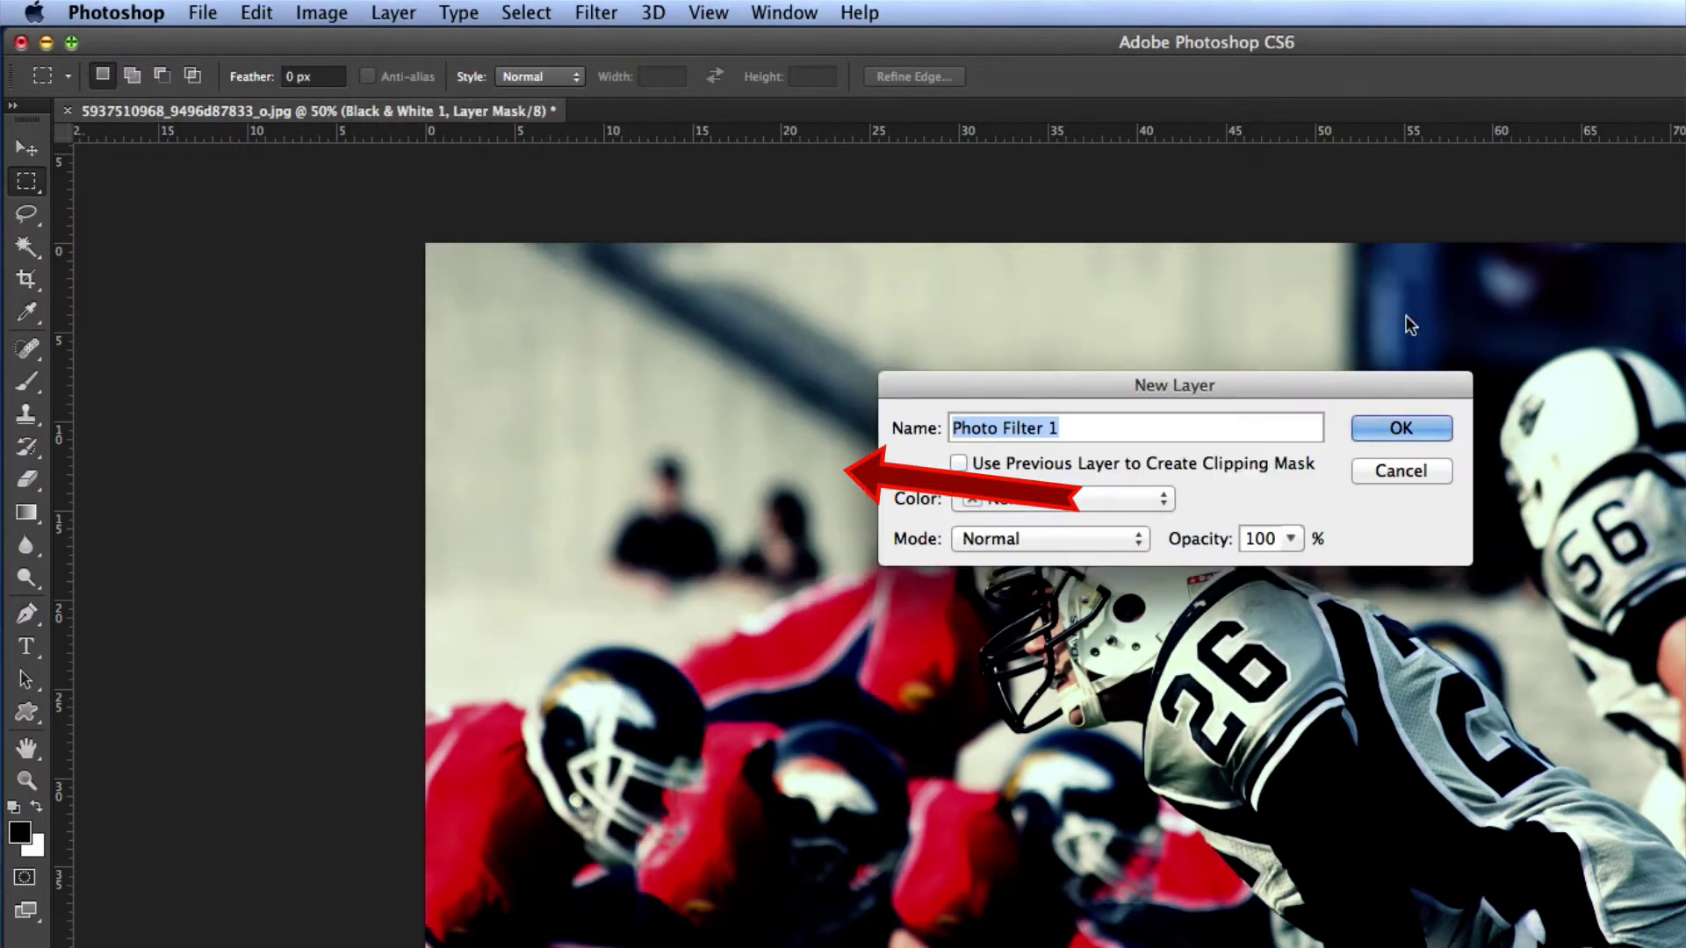
pyautogui.click(1405, 427)
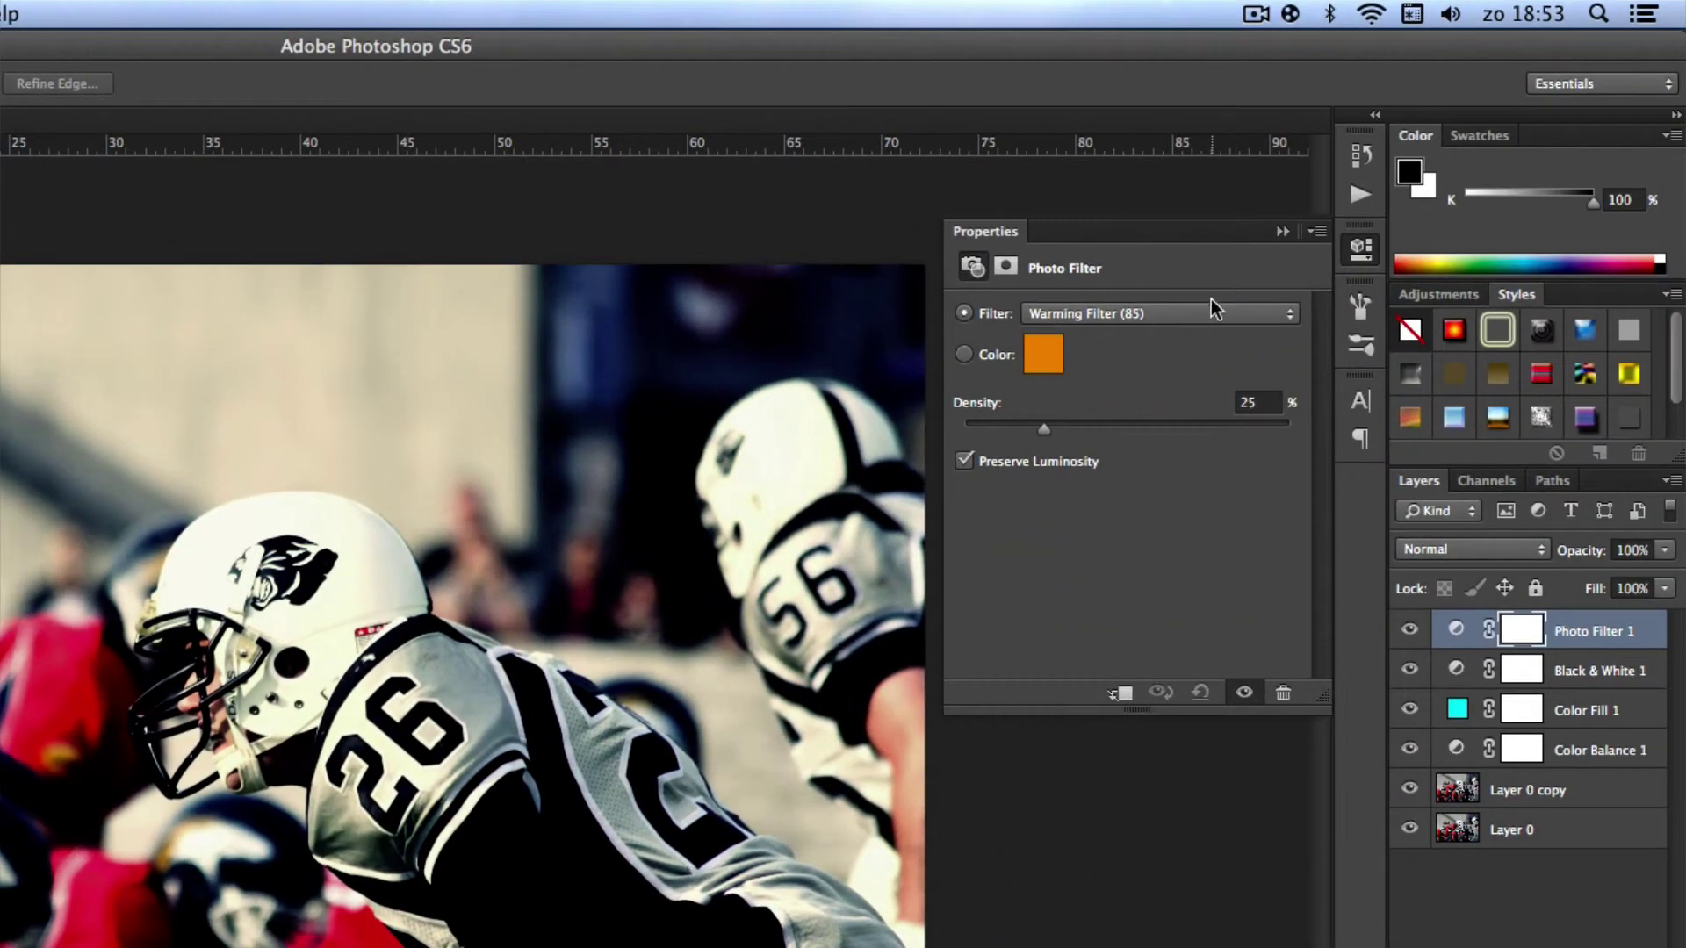
pyautogui.click(1204, 309)
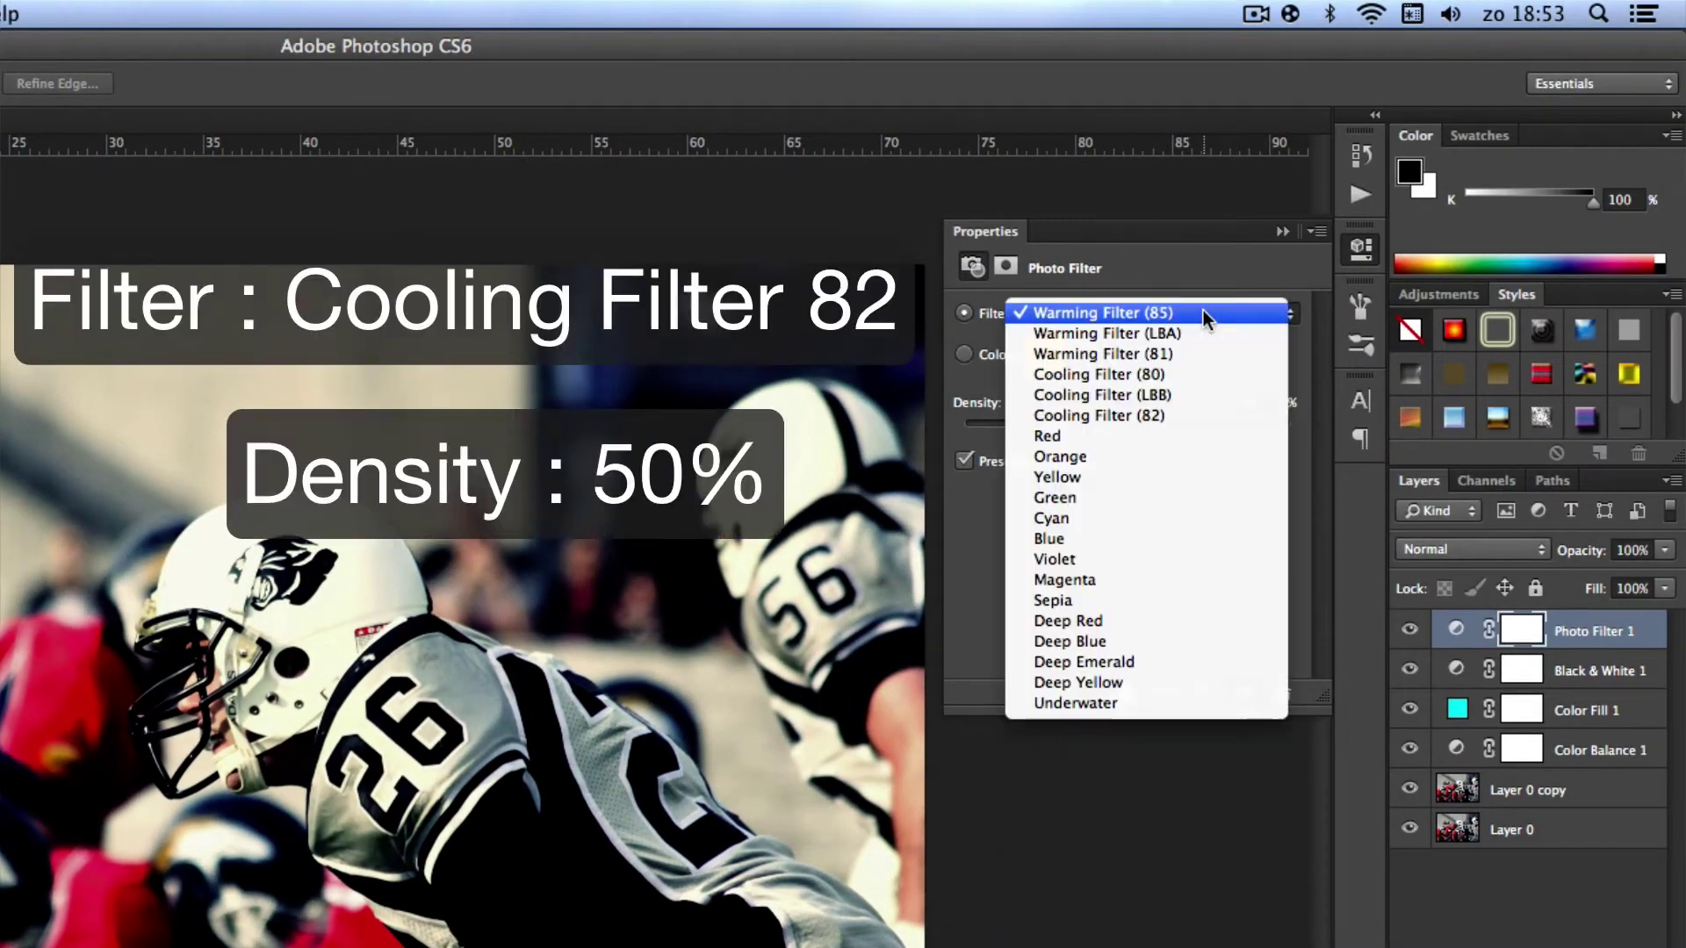
pyautogui.click(1209, 414)
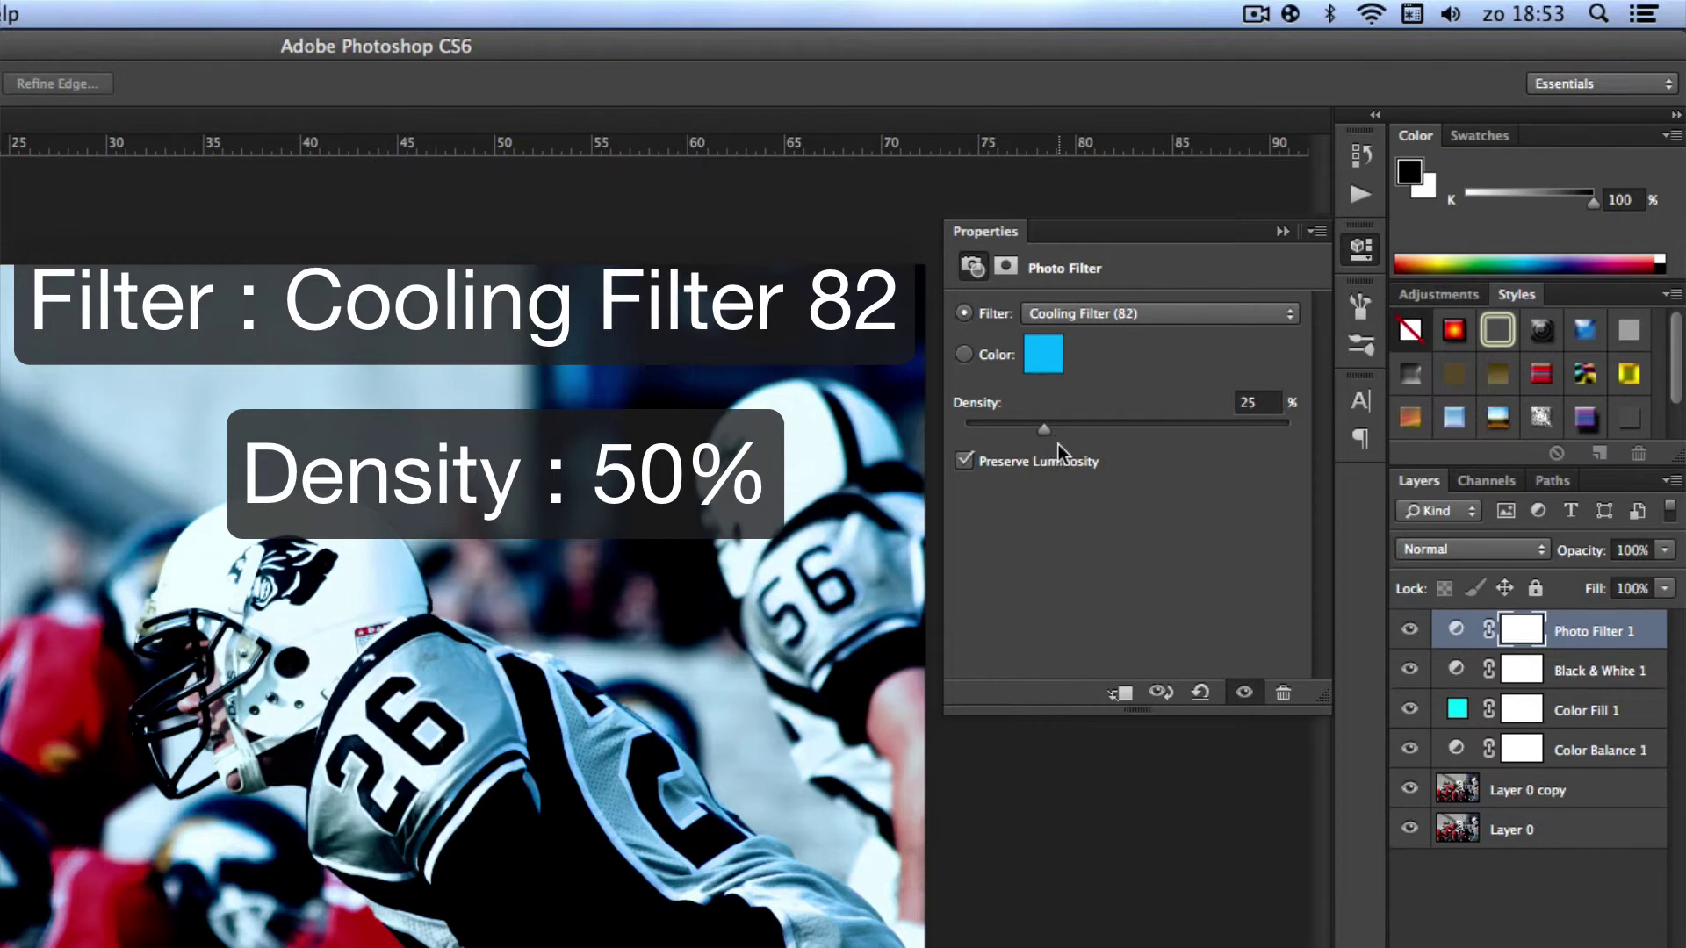
pyautogui.moveTo(1055, 429); pyautogui.dragTo(1125, 433)
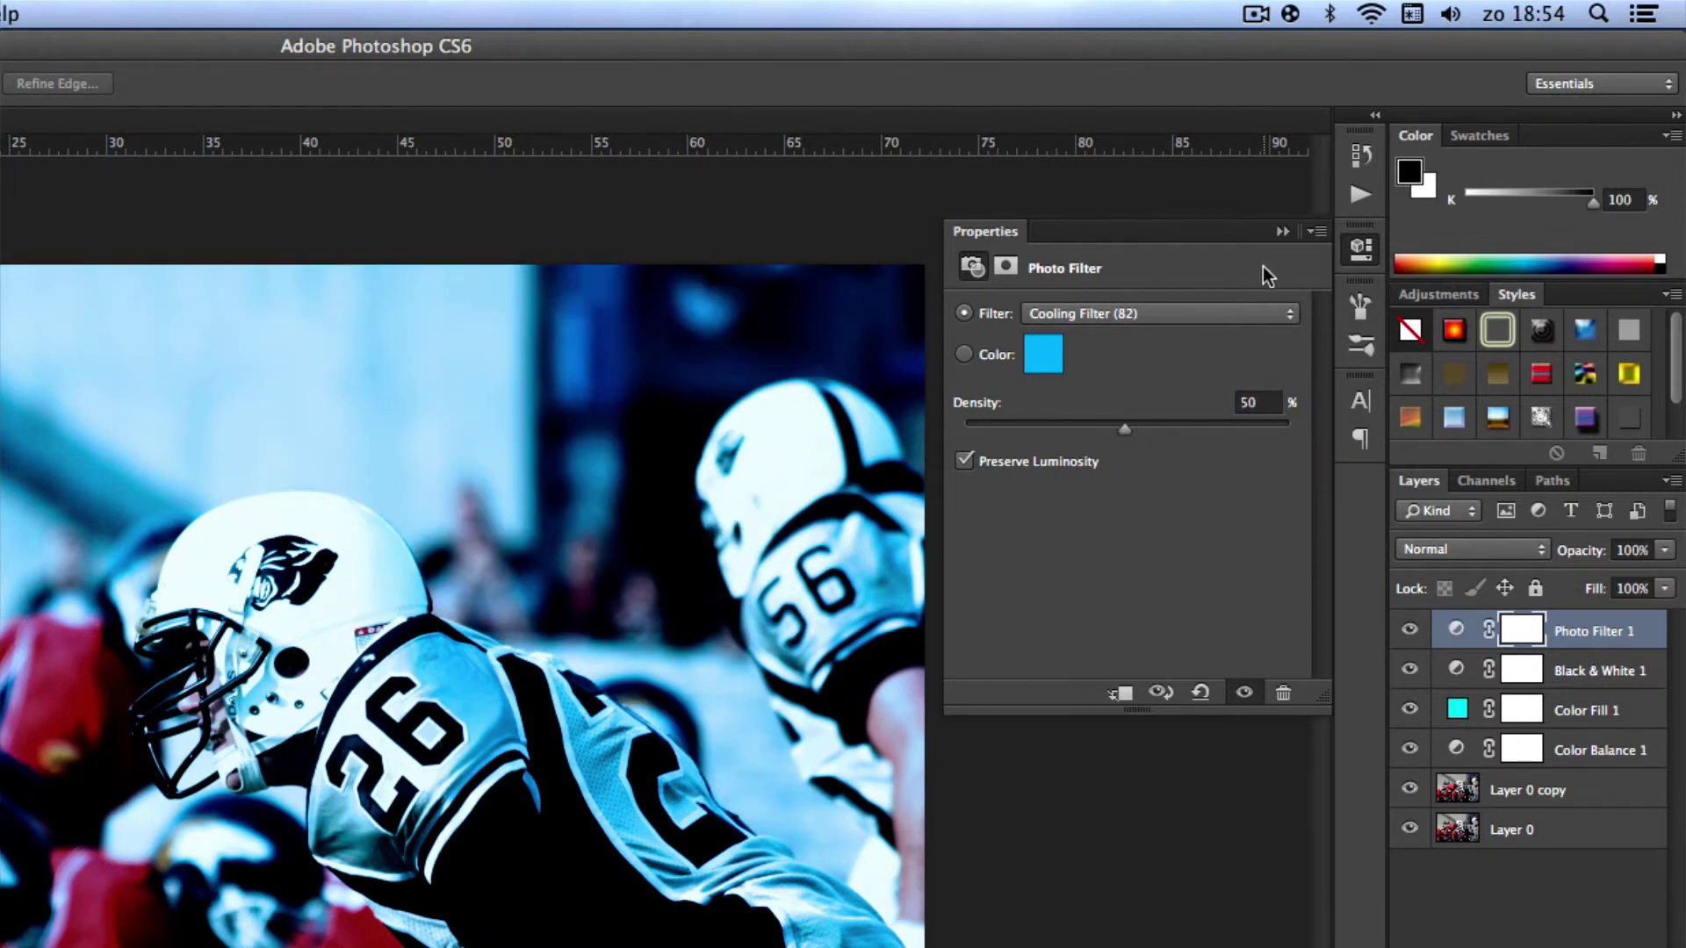
# Lower the Photo Filter 1 layer's opacity to about 60%
pyautogui.click(1283, 232)
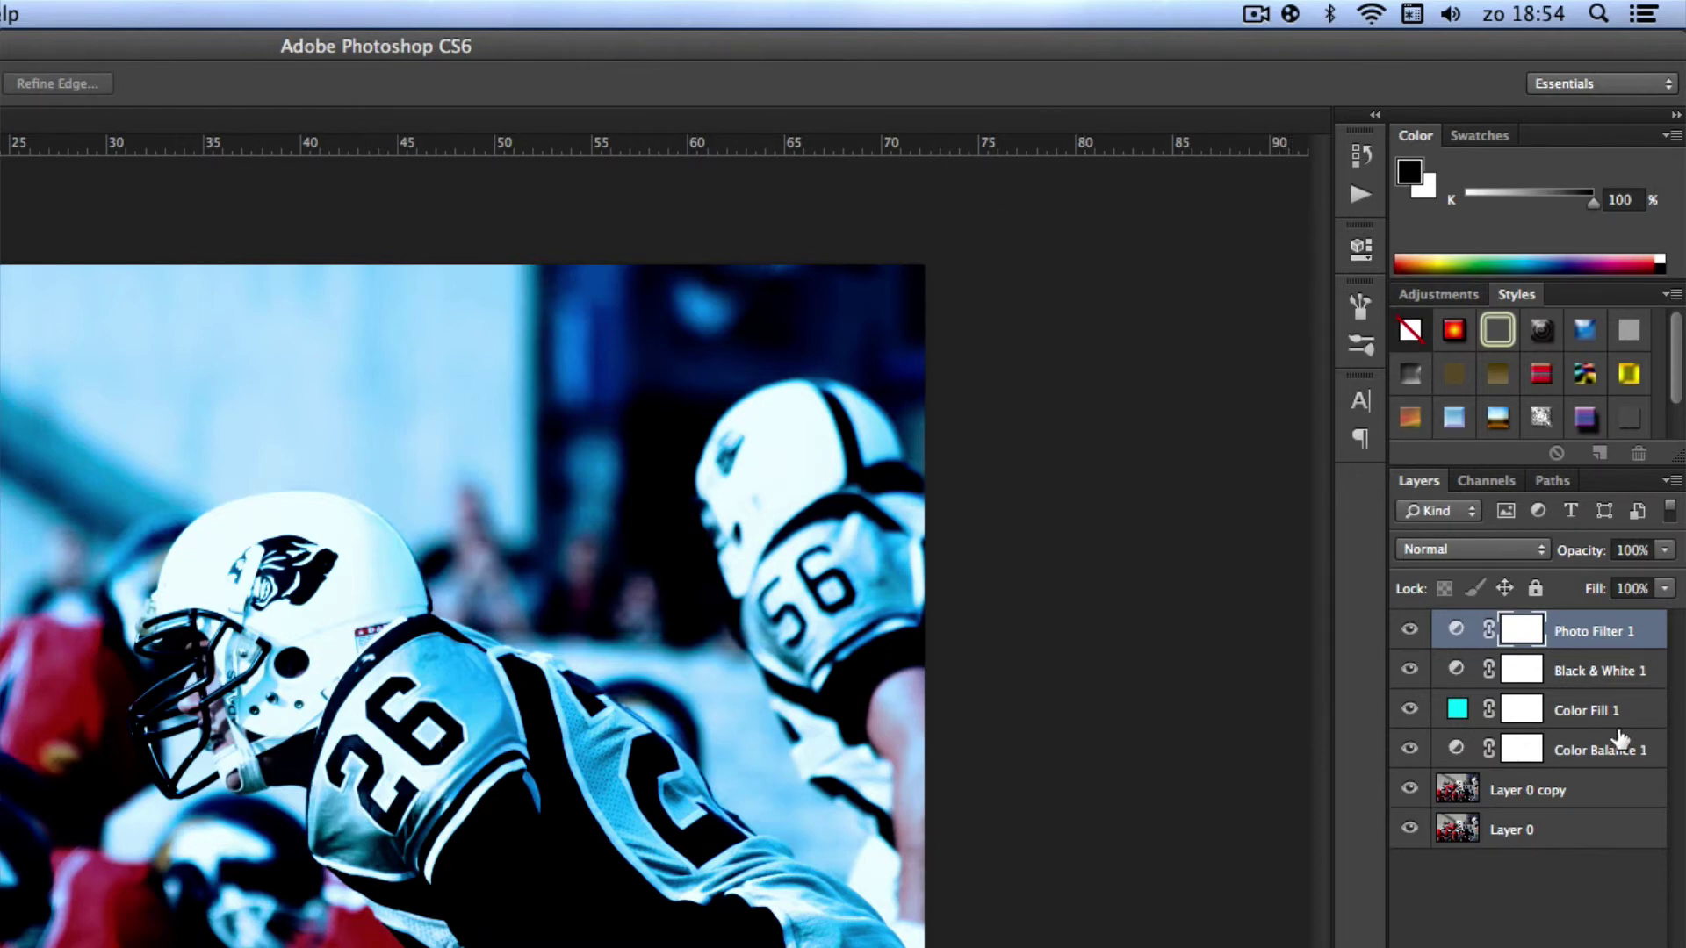
pyautogui.moveTo(1606, 554); pyautogui.dragTo(1570, 551)
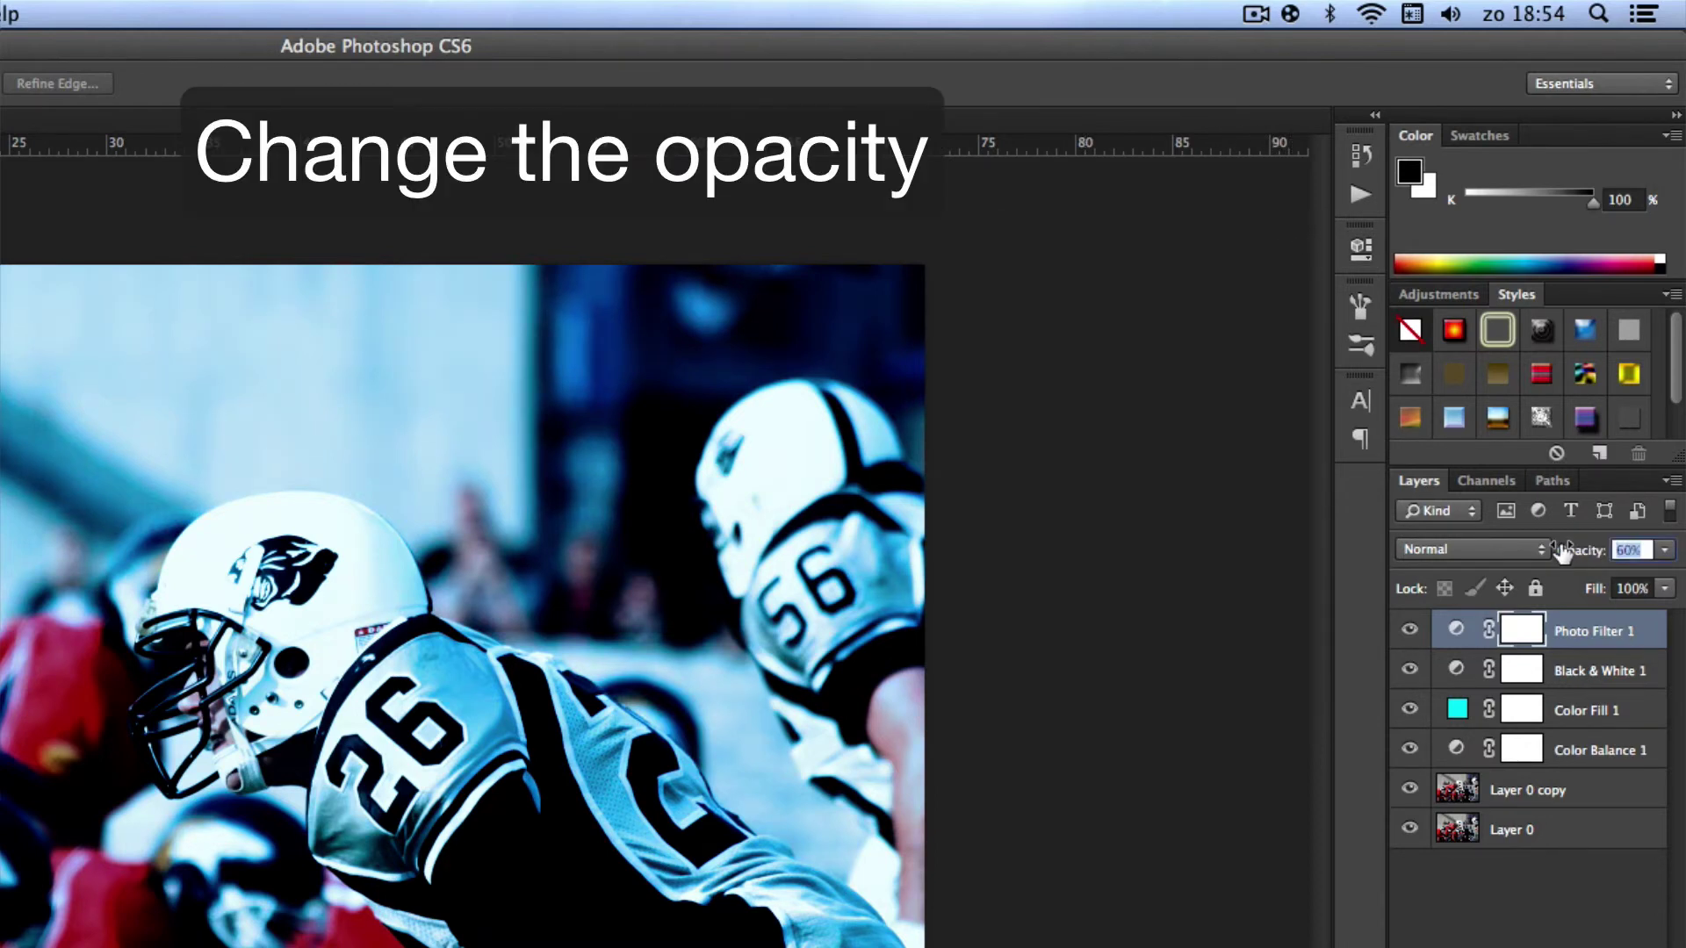